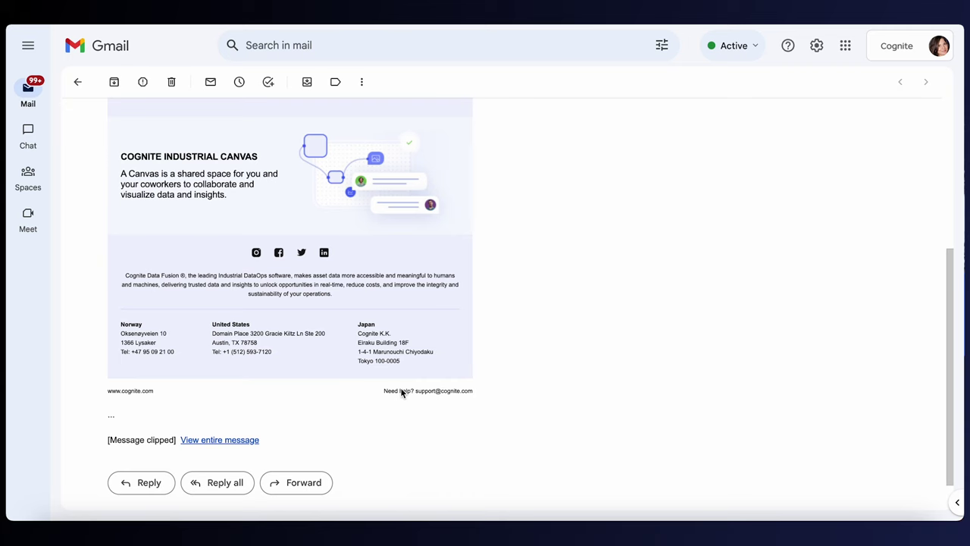
# Step: Scroll up in the Heat Exchanger Analysis invitation email to reach its Go to Canvas button
pyautogui.scroll(6, 371, 168)
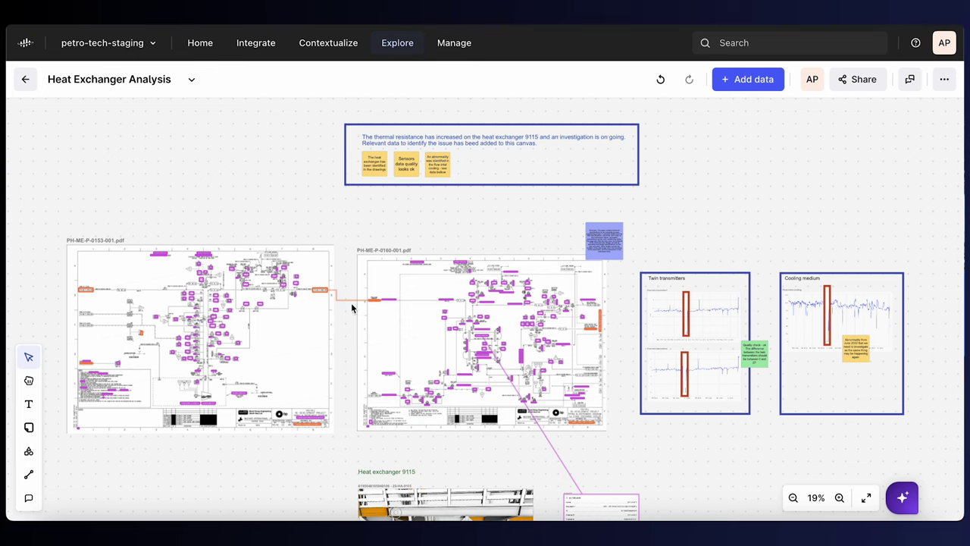
pyautogui.scroll(-3, 348, 313)
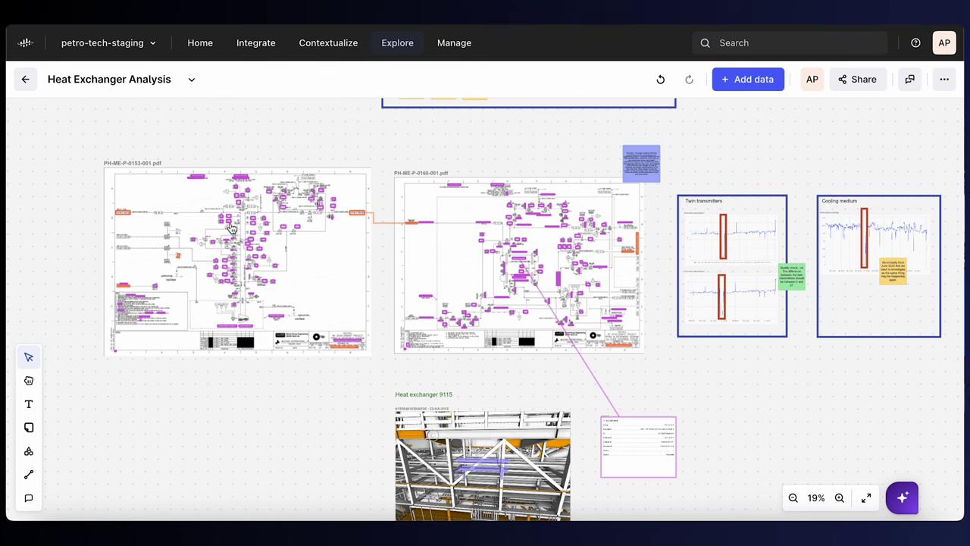
pyautogui.scroll(5, 231, 228)
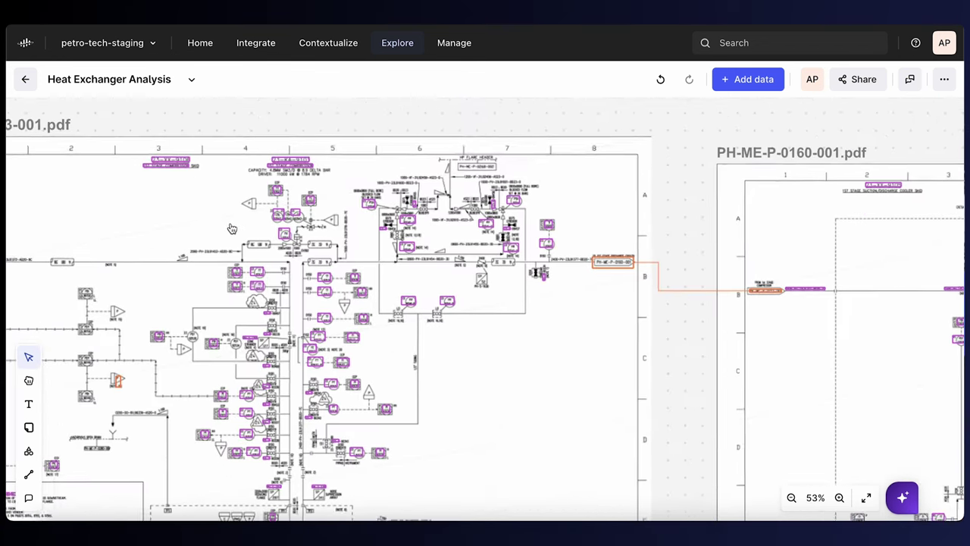
pyautogui.scroll(1, 232, 228)
pyautogui.hscroll(8, 231, 228)
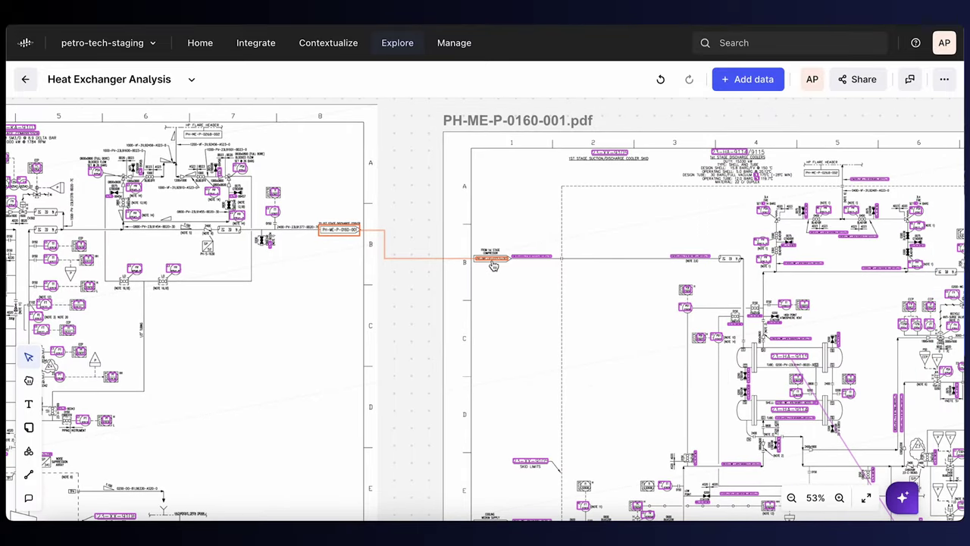
pyautogui.hscroll(9, 505, 316)
pyautogui.hscroll(3, 504, 316)
pyautogui.scroll(-2, 505, 316)
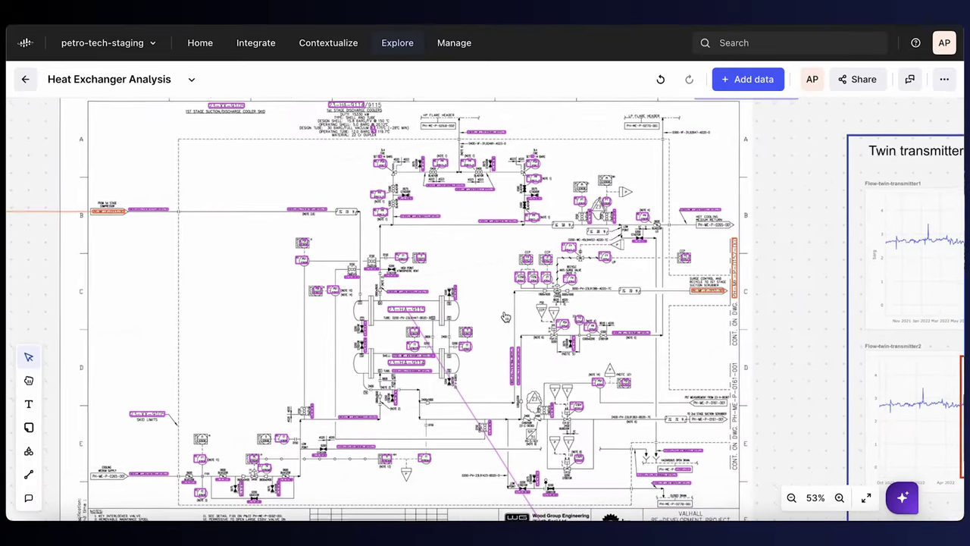
pyautogui.scroll(-2, 476, 301)
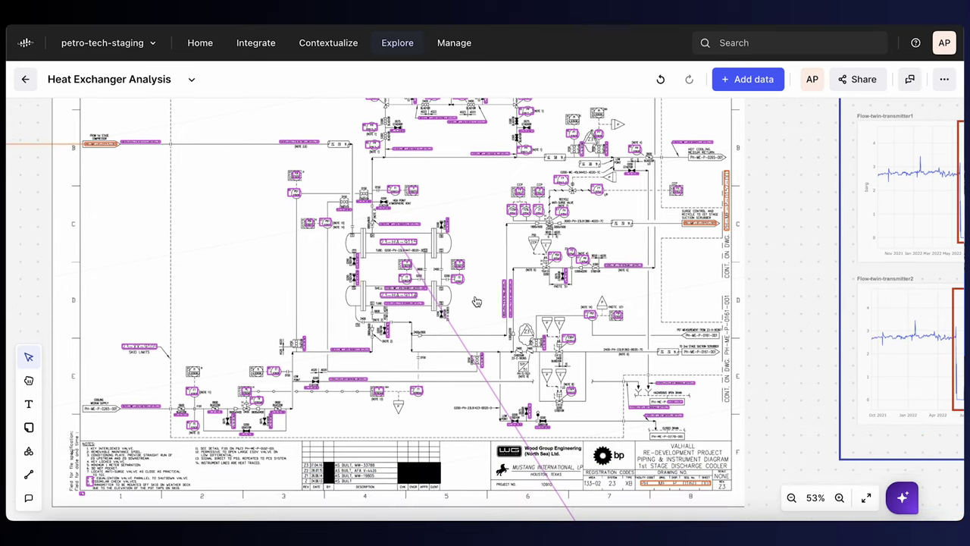
pyautogui.scroll(2, 476, 302)
pyautogui.hscroll(3, 476, 301)
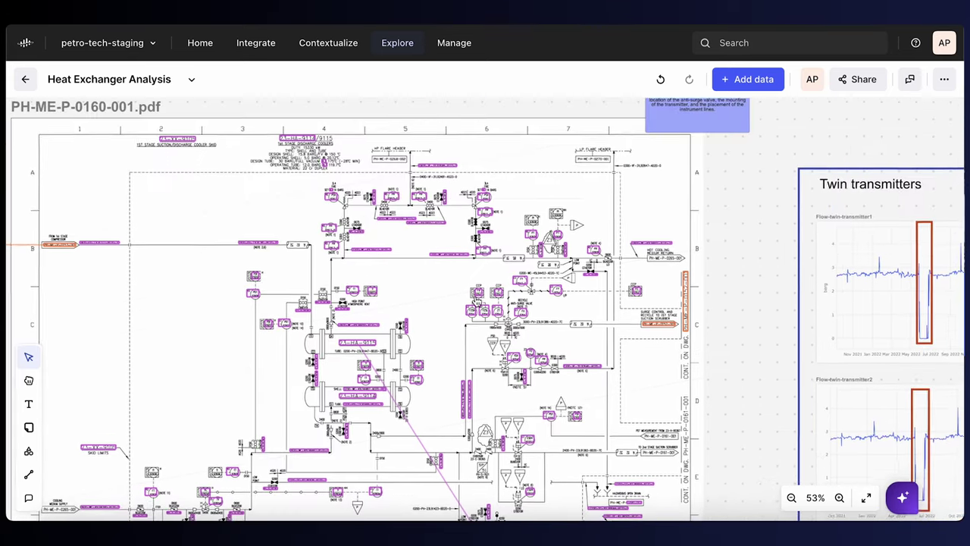
pyautogui.hscroll(10, 476, 301)
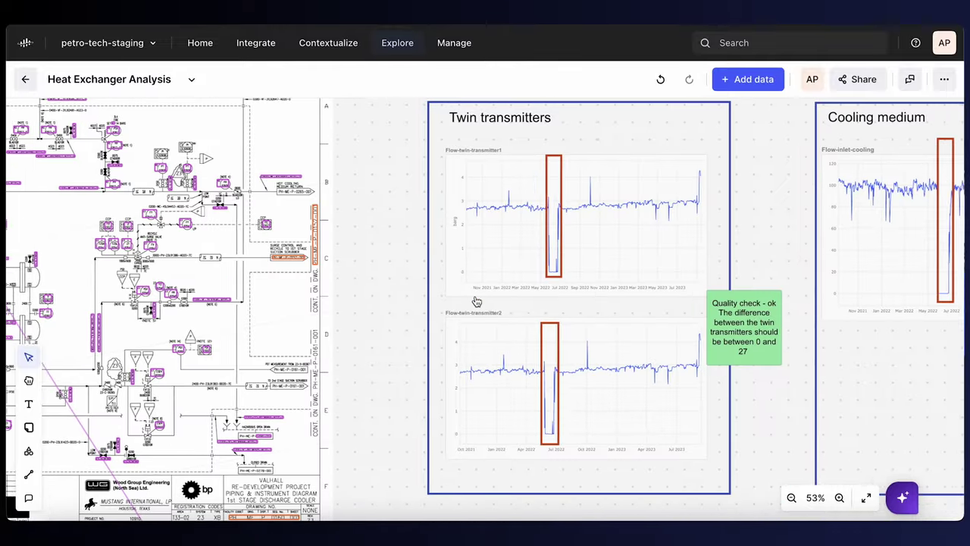
pyautogui.scroll(3, 394, 222)
pyautogui.scroll(3, 394, 222)
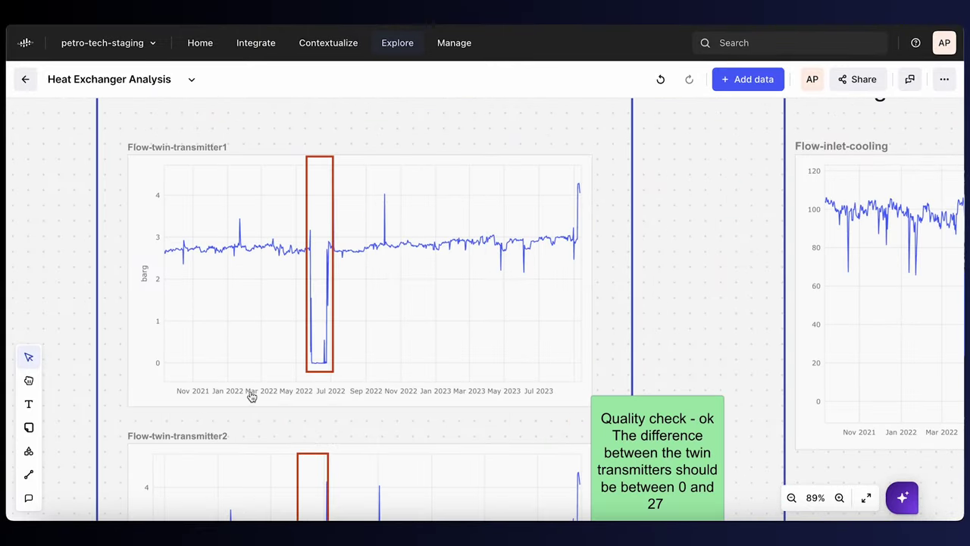
pyautogui.scroll(-5, 413, 410)
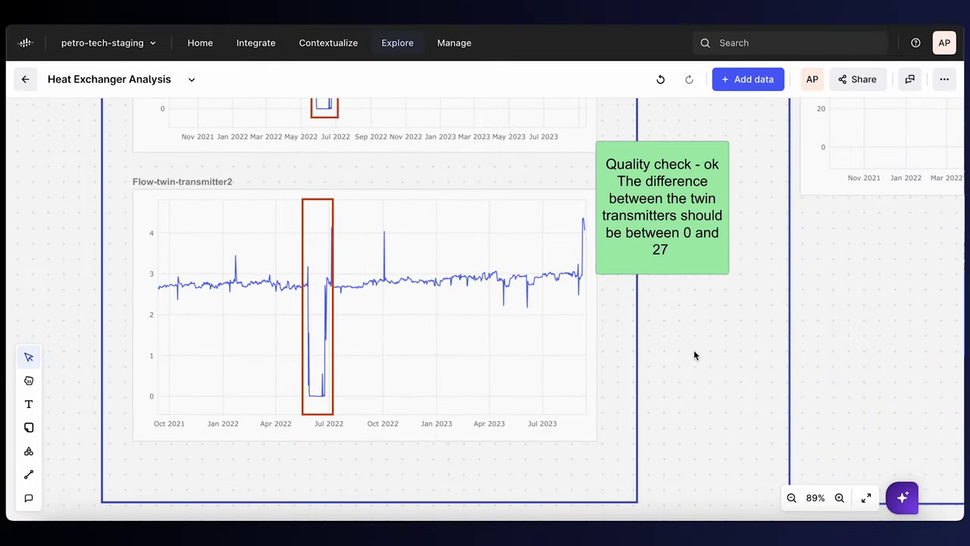
pyautogui.scroll(-3, 694, 355)
pyautogui.hscroll(5, 694, 355)
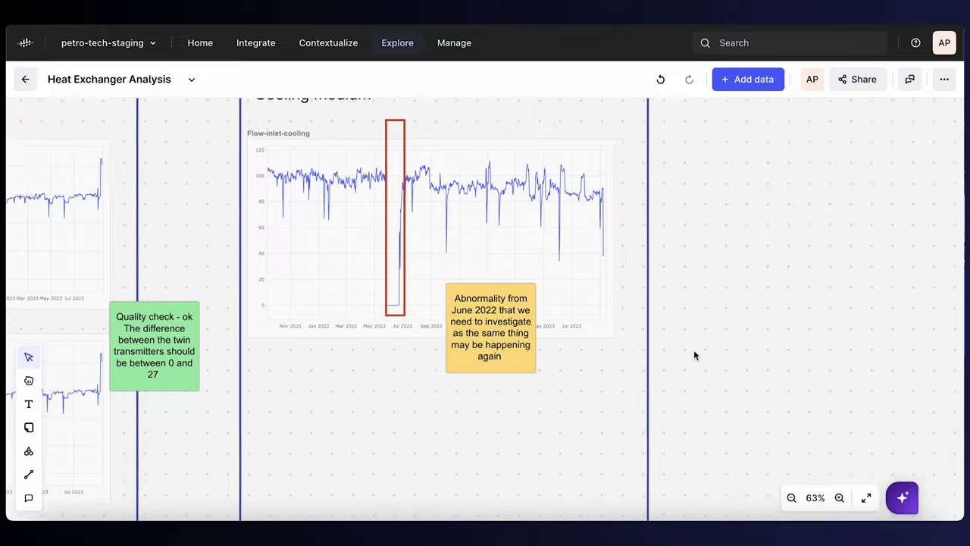
pyautogui.scroll(2, 694, 355)
pyautogui.hscroll(-1, 694, 355)
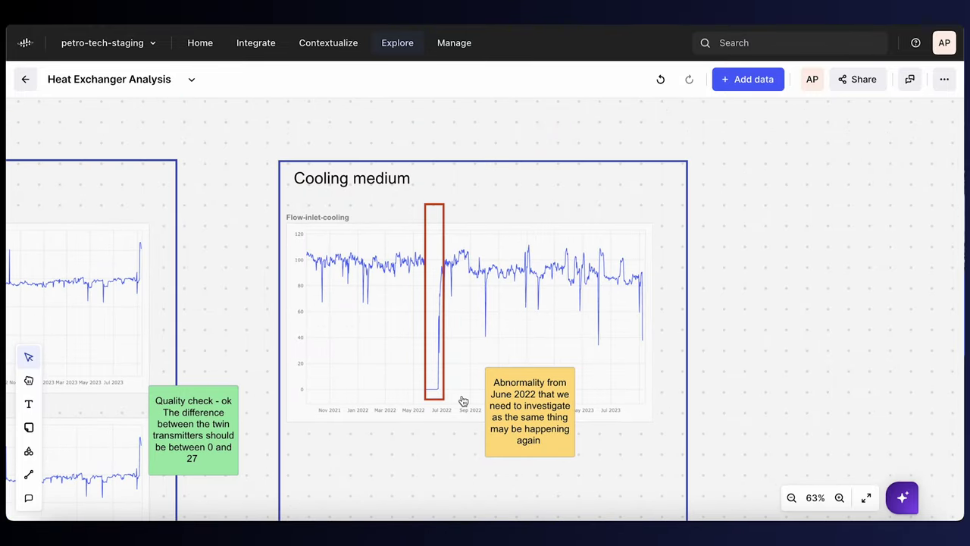
pyautogui.scroll(-1, 462, 401)
pyautogui.scroll(-3, 463, 402)
pyautogui.hscroll(-2, 463, 402)
pyautogui.scroll(10, 462, 401)
pyautogui.hscroll(-2, 462, 402)
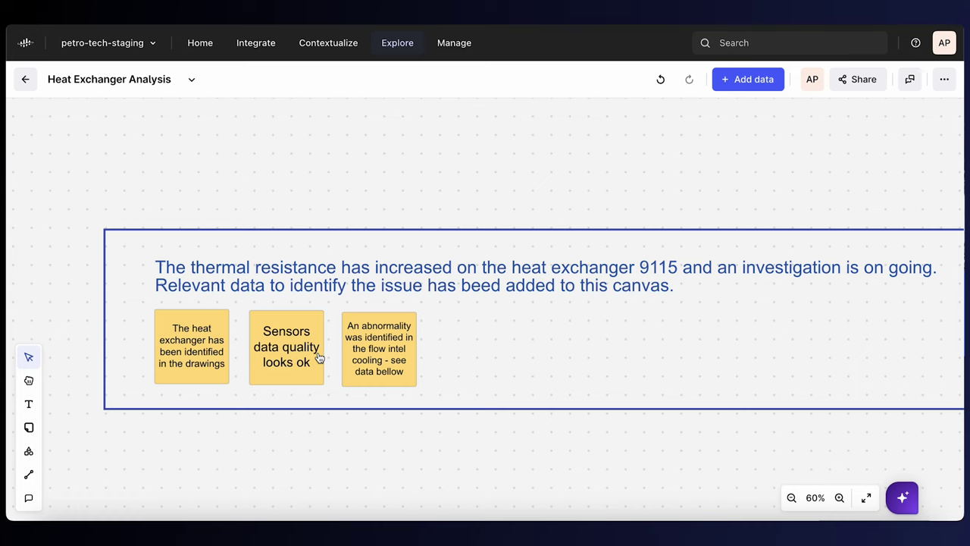
pyautogui.scroll(-5, 319, 358)
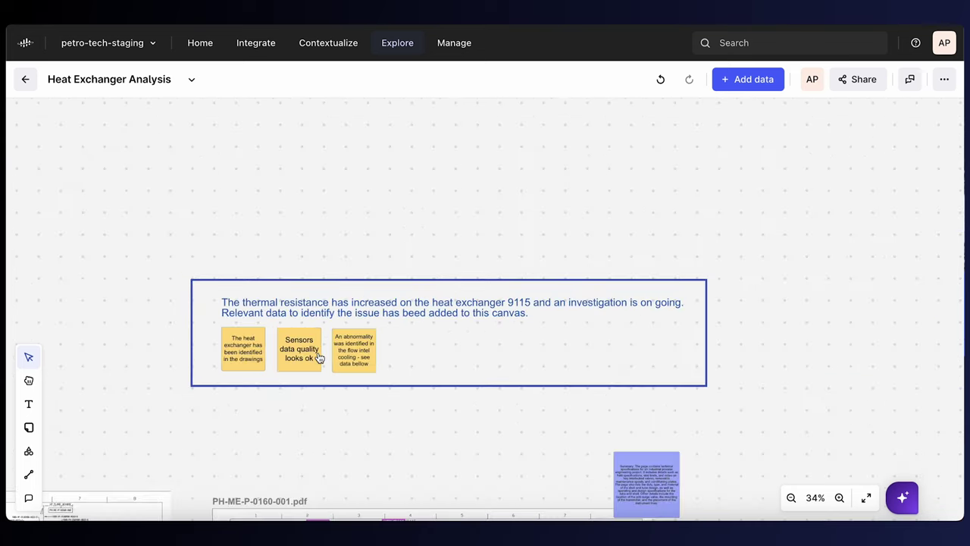
pyautogui.scroll(-2, 320, 358)
pyautogui.hscroll(1, 319, 357)
pyautogui.scroll(-5, 319, 358)
pyautogui.hscroll(1, 319, 358)
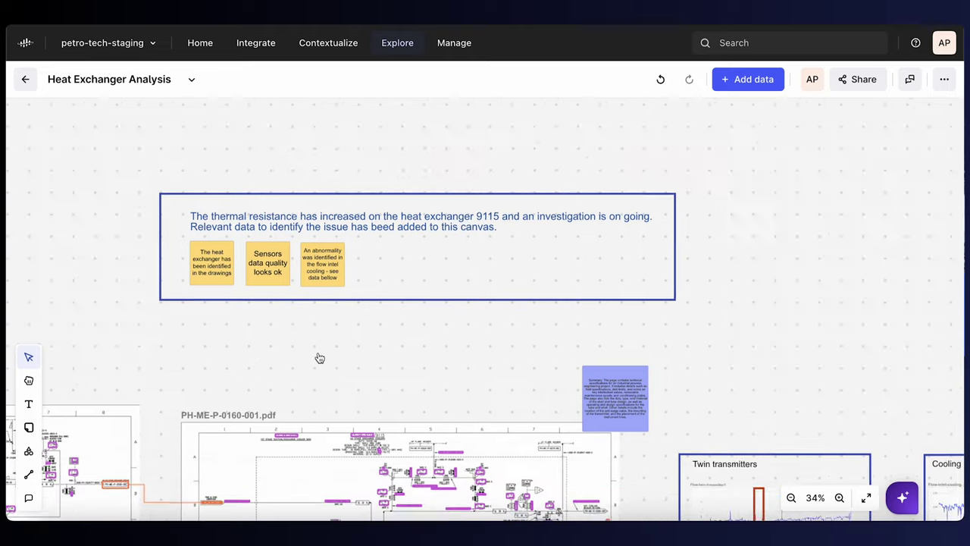
pyautogui.scroll(-5, 319, 358)
pyautogui.hscroll(1, 319, 358)
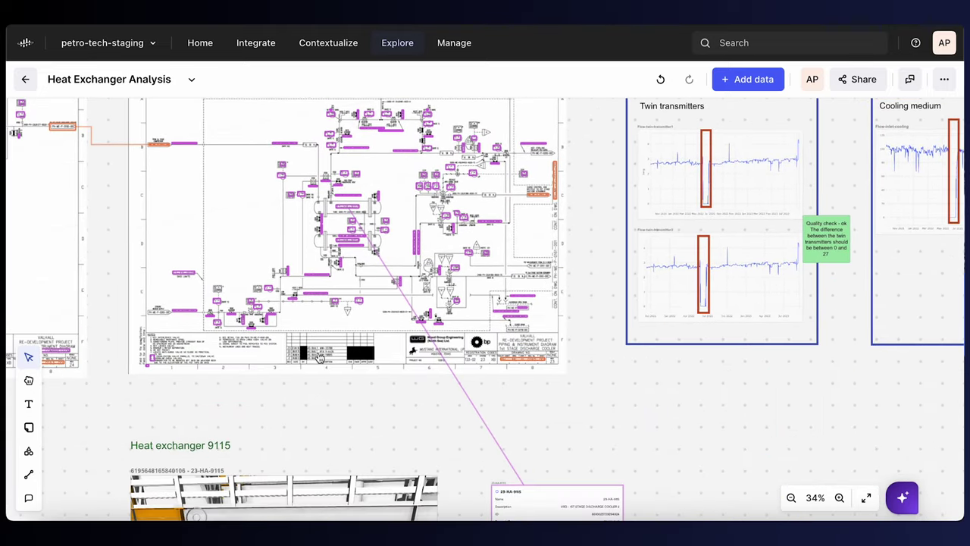
pyautogui.scroll(5, 377, 319)
pyautogui.hscroll(1, 377, 318)
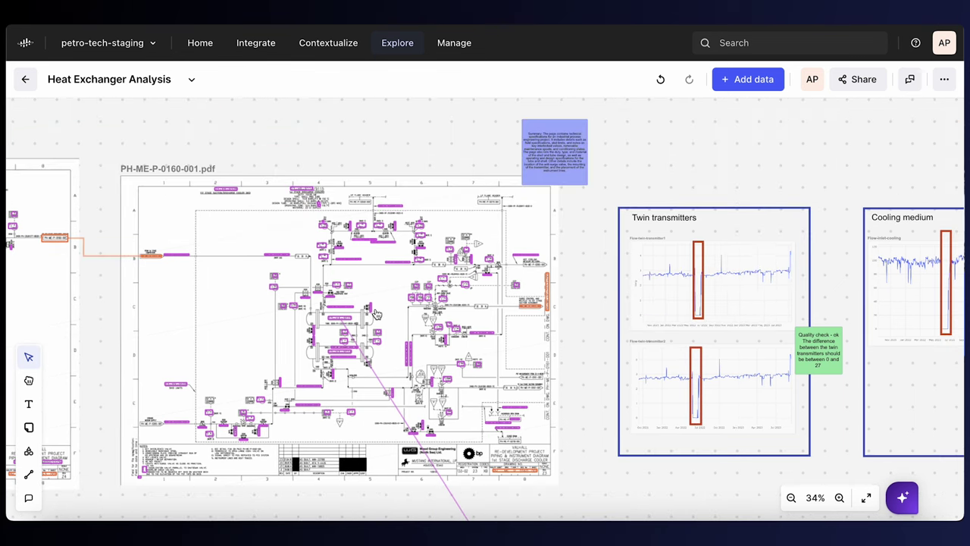
pyautogui.scroll(8, 513, 229)
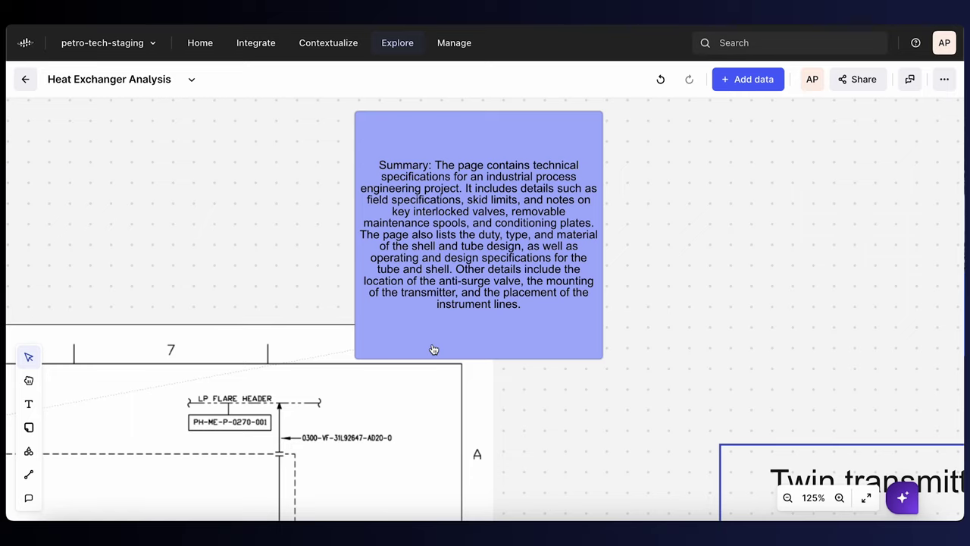
pyautogui.scroll(-10, 434, 350)
pyautogui.hscroll(-3, 434, 349)
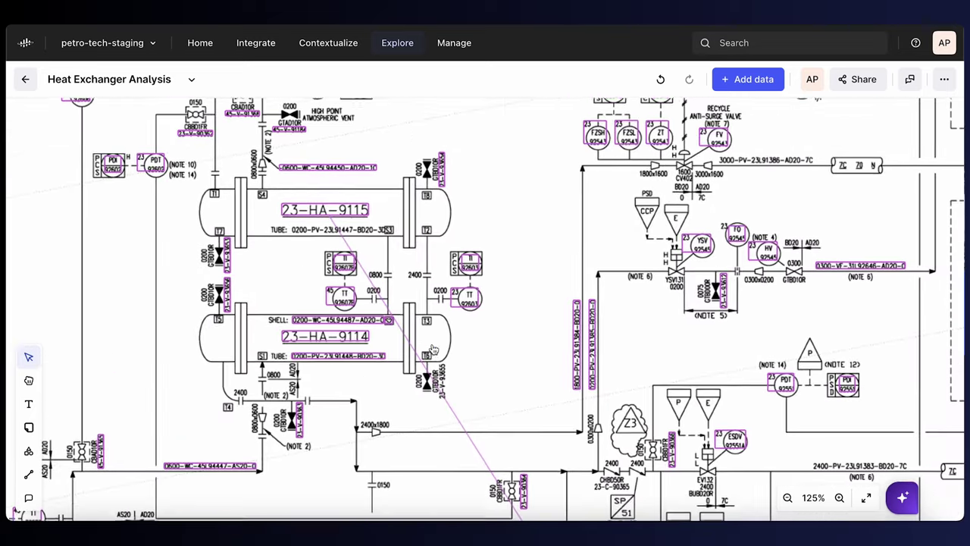
pyautogui.click(348, 215)
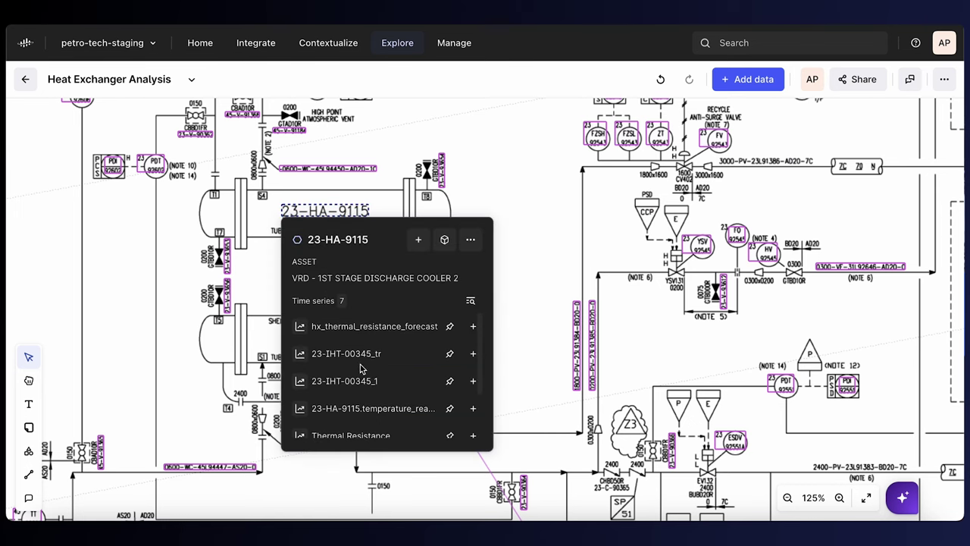
pyautogui.scroll(-2, 361, 369)
pyautogui.scroll(2, 361, 369)
pyautogui.click(471, 240)
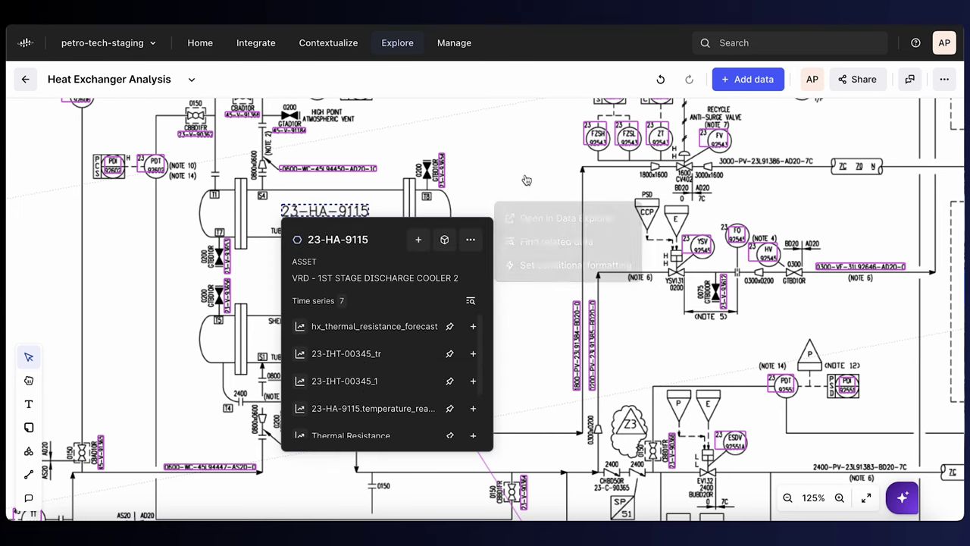
pyautogui.click(527, 179)
pyautogui.click(345, 297)
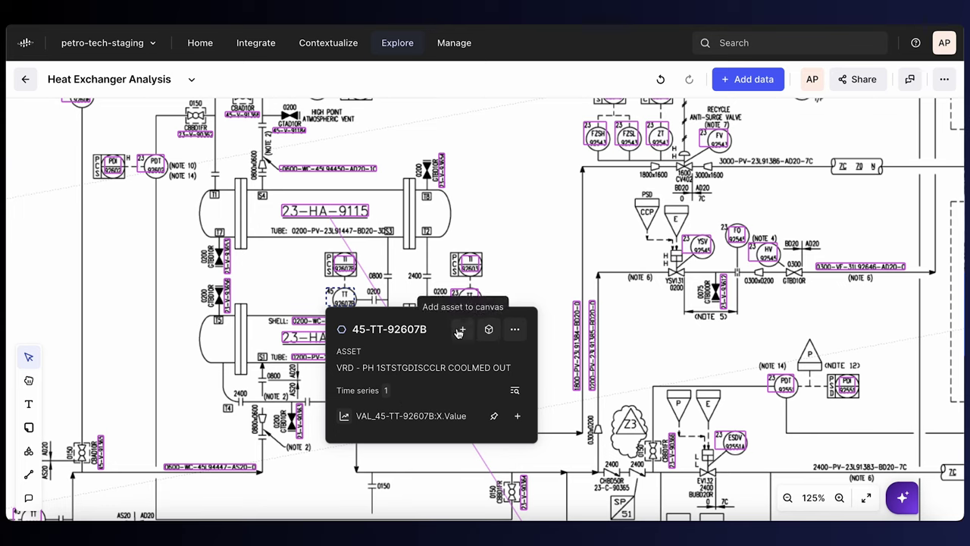
pyautogui.click(515, 330)
pyautogui.click(513, 271)
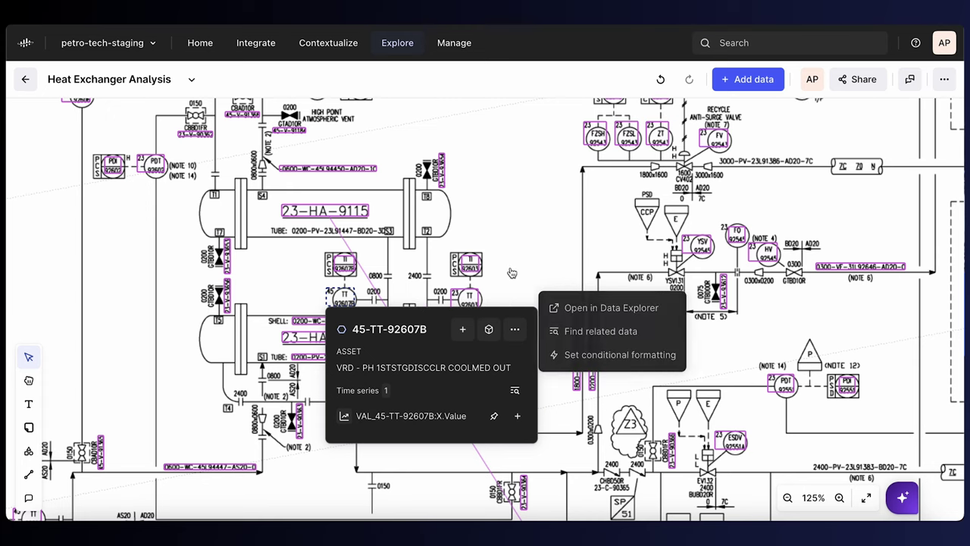
pyautogui.click(515, 254)
pyautogui.click(339, 344)
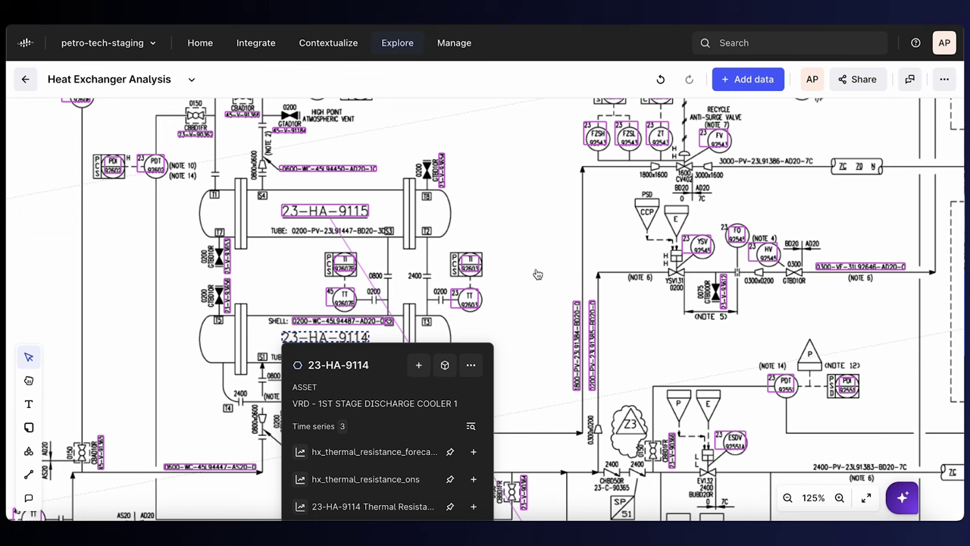
# Step: Zoom in on the blue pipe assembly in the Heat exchanger 9115 3D view
pyautogui.scroll(-5, 537, 272)
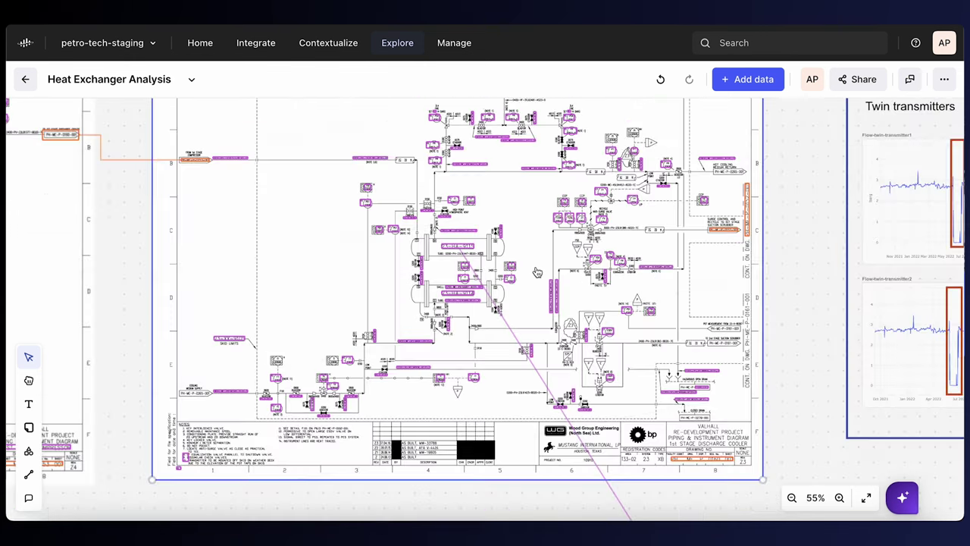
pyautogui.scroll(-5, 537, 272)
pyautogui.scroll(-3, 536, 272)
pyautogui.scroll(2, 537, 272)
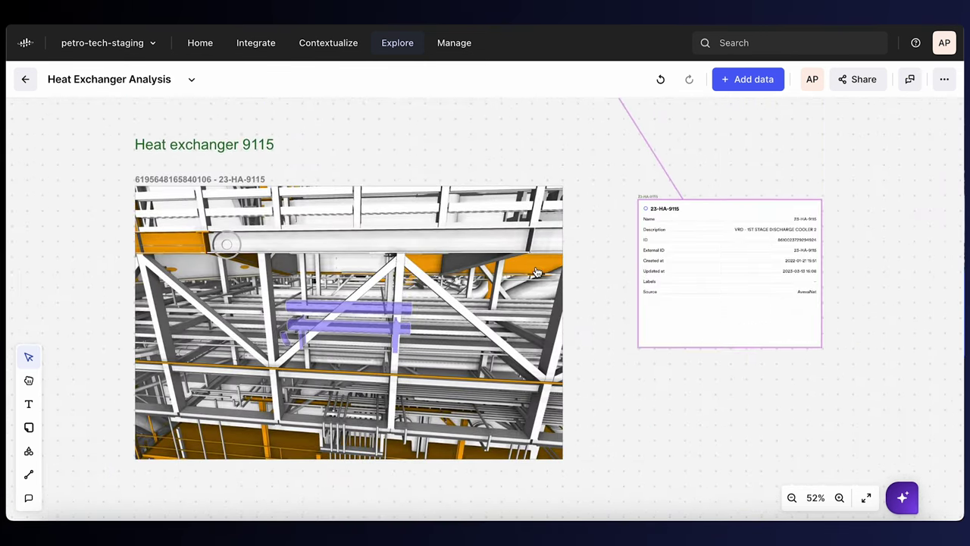
pyautogui.click(442, 324)
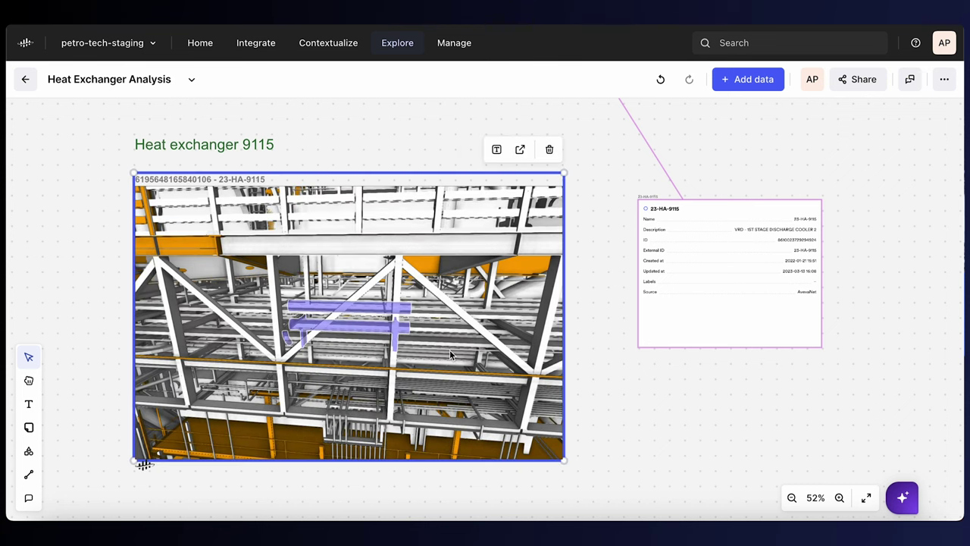
pyautogui.scroll(-5, 450, 354)
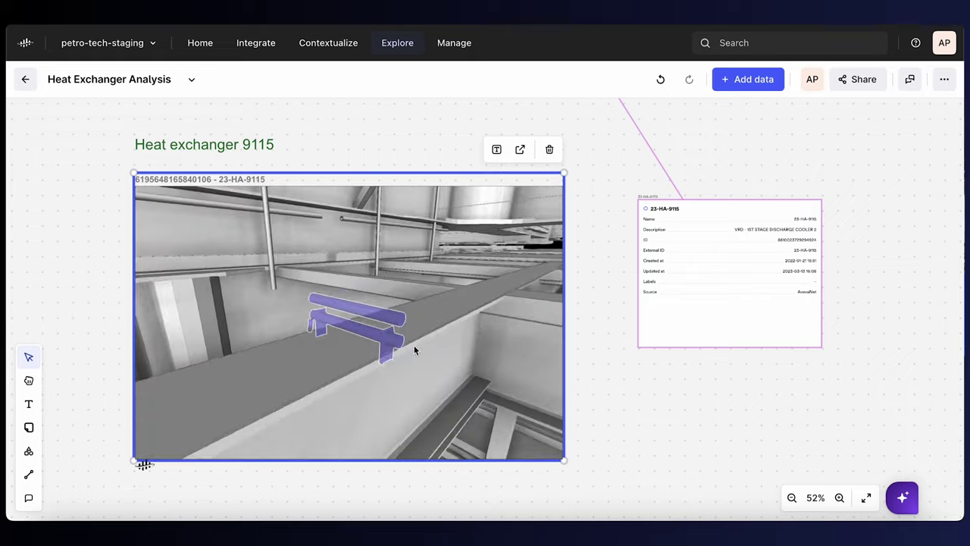
pyautogui.scroll(-5, 452, 345)
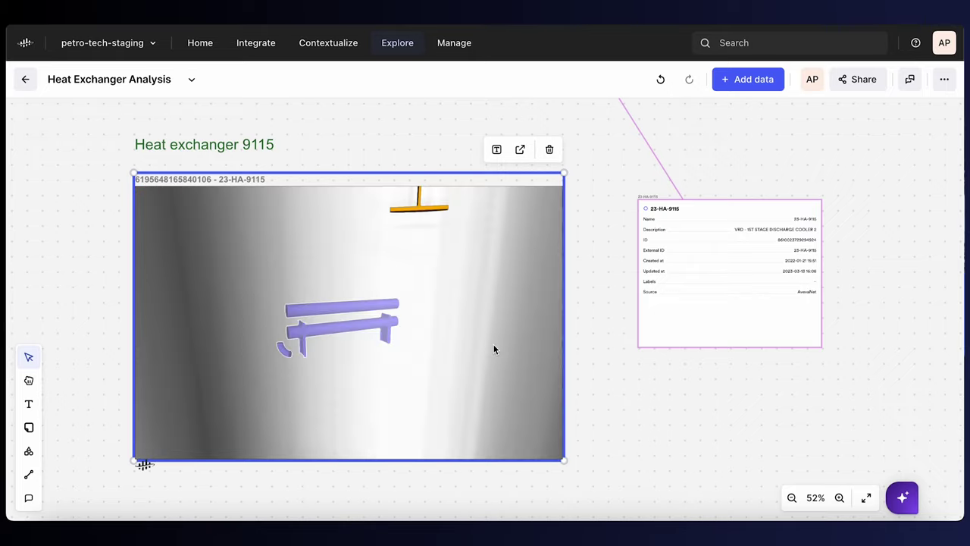
pyautogui.scroll(-5, 485, 349)
# Step: Deselect the 3D model and pan the canvas to the PH-ME-P-0160-001.pdf drawing
pyautogui.click(626, 413)
pyautogui.scroll(-2, 626, 413)
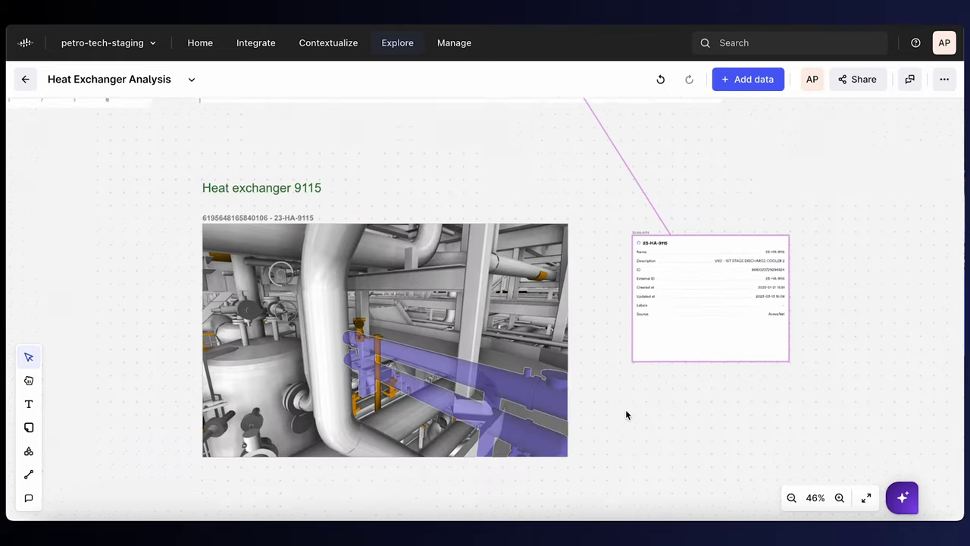
pyautogui.scroll(5, 625, 409)
pyautogui.scroll(3, 626, 410)
pyautogui.hscroll(-1, 626, 410)
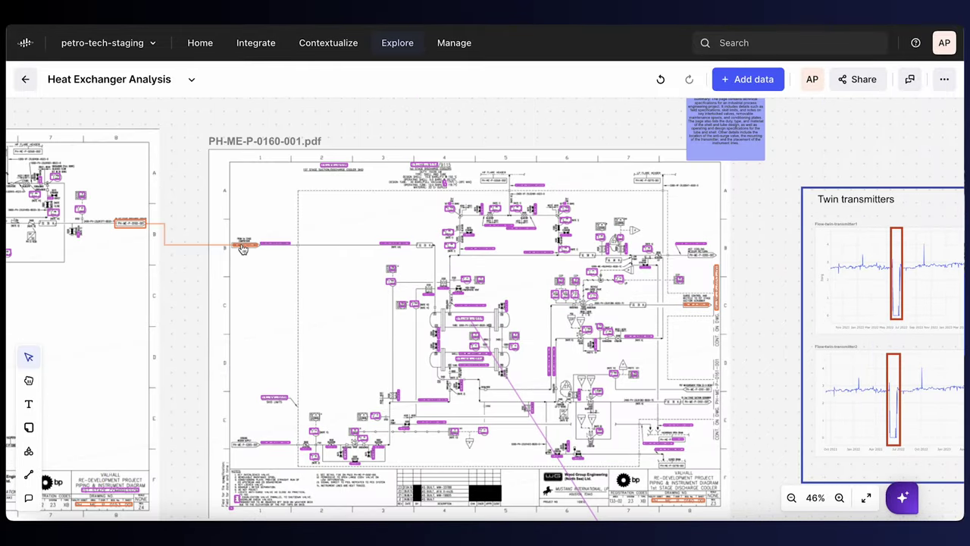
pyautogui.click(243, 247)
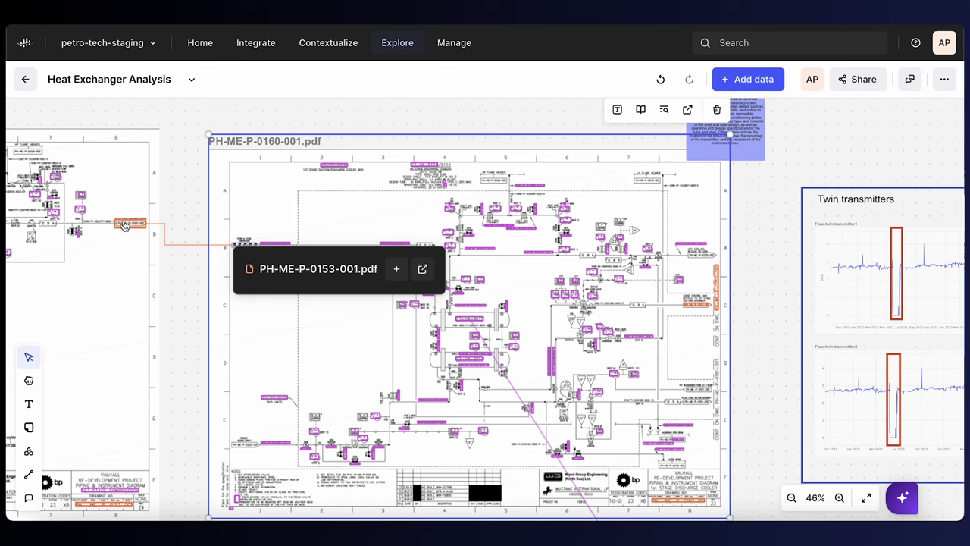
pyautogui.click(124, 225)
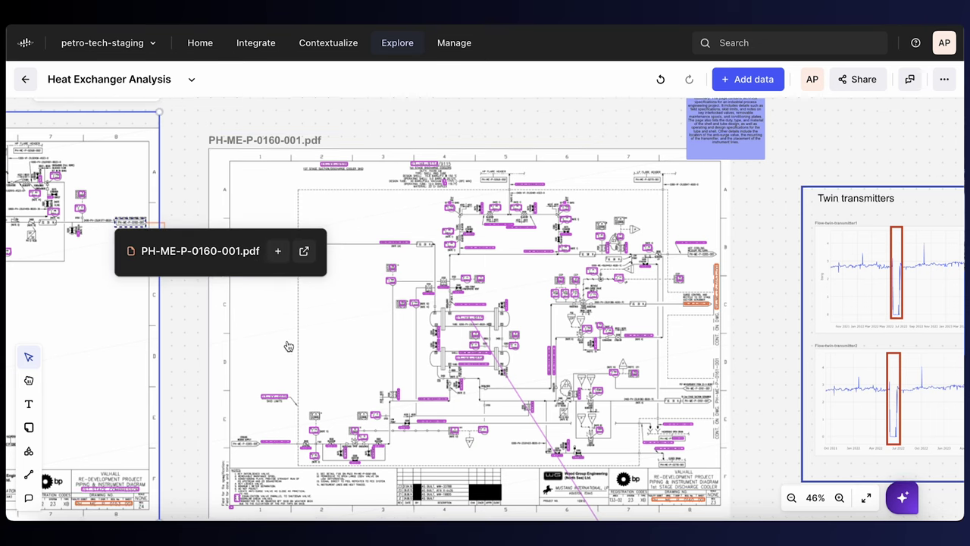
pyautogui.scroll(-2, 288, 344)
pyautogui.hscroll(2, 288, 344)
pyautogui.click(122, 133)
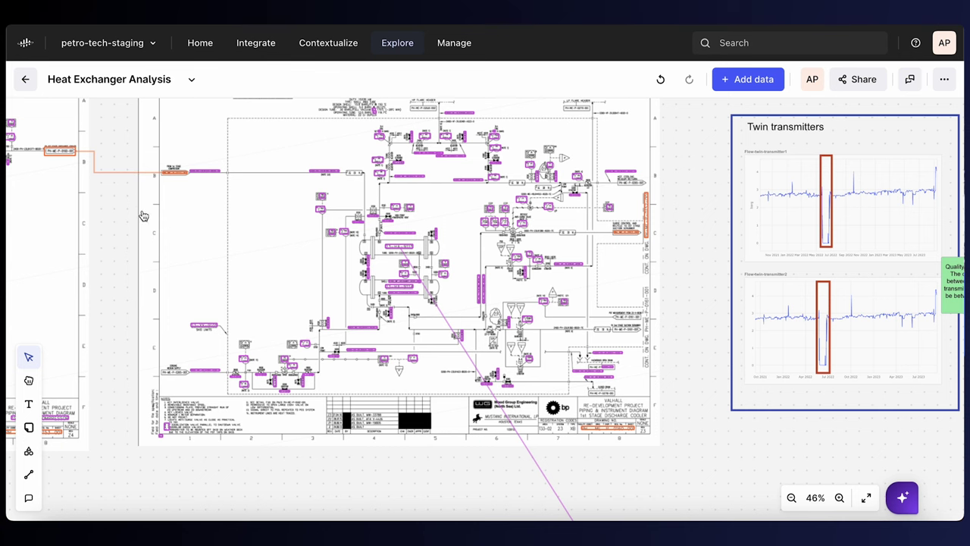
pyautogui.hscroll(2, 206, 249)
pyautogui.scroll(-1, 205, 248)
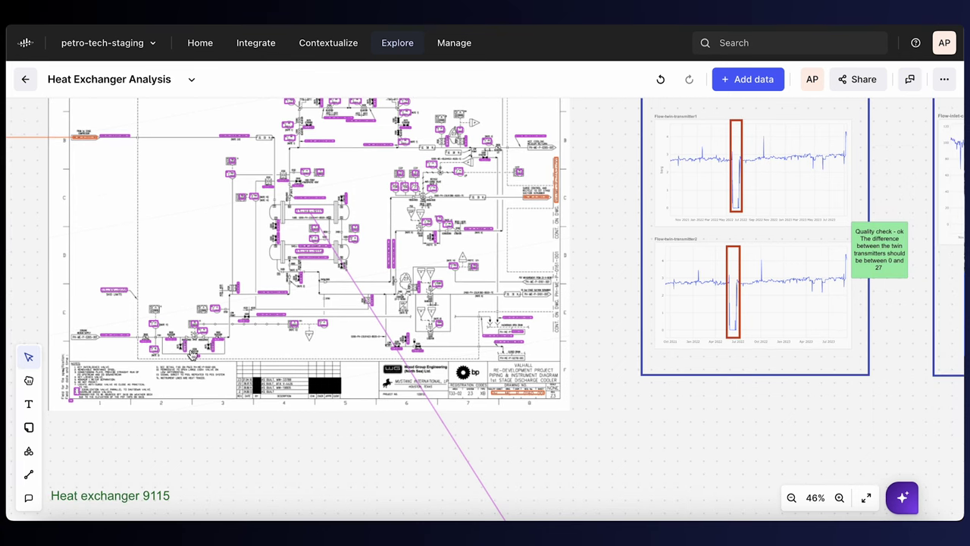
# Step: Pin the 23-TIC-92604B temperature value onto the P&ID with colour rules at threshold 20
pyautogui.scroll(5, 193, 353)
pyautogui.click(301, 277)
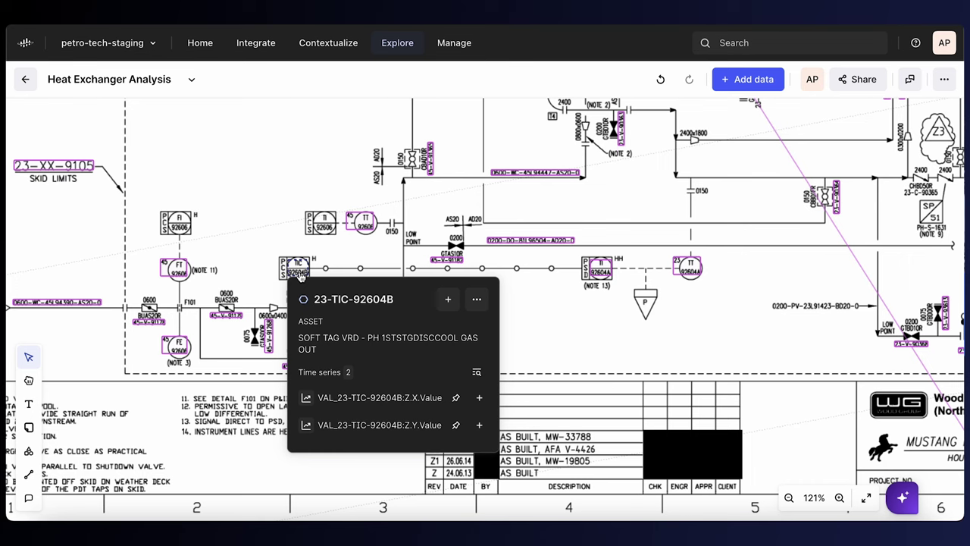
pyautogui.click(456, 398)
pyautogui.scroll(3, 429, 311)
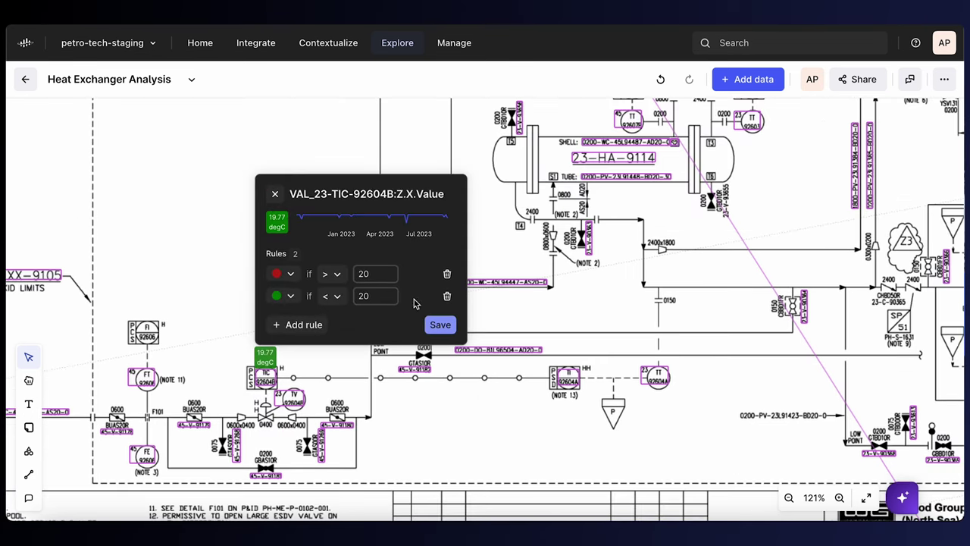
pyautogui.click(391, 273)
pyautogui.click(336, 276)
pyautogui.click(328, 286)
pyautogui.click(429, 327)
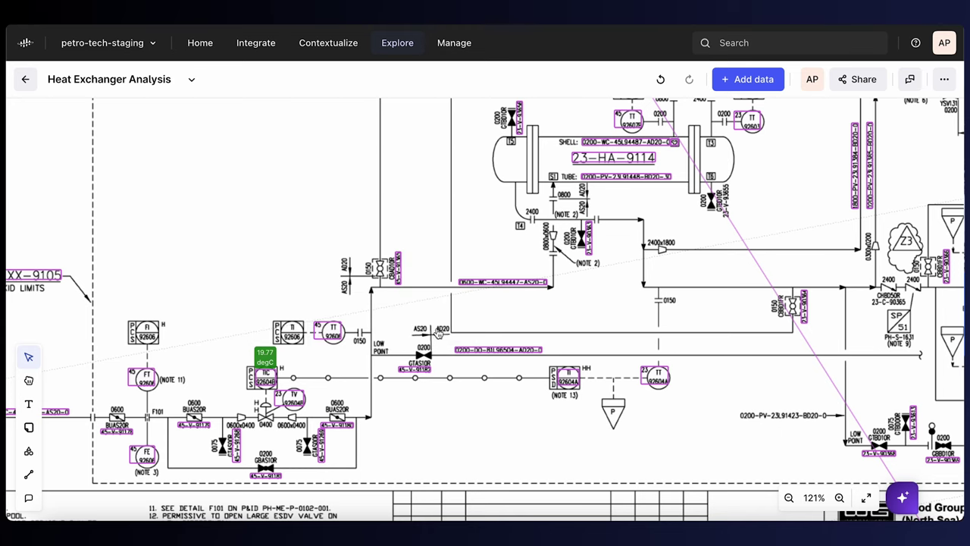
# Step: Pin the 45-FT-92606 flow value onto the P&ID with a colour rule at threshold 2
pyautogui.click(144, 379)
pyautogui.scroll(-2, 227, 356)
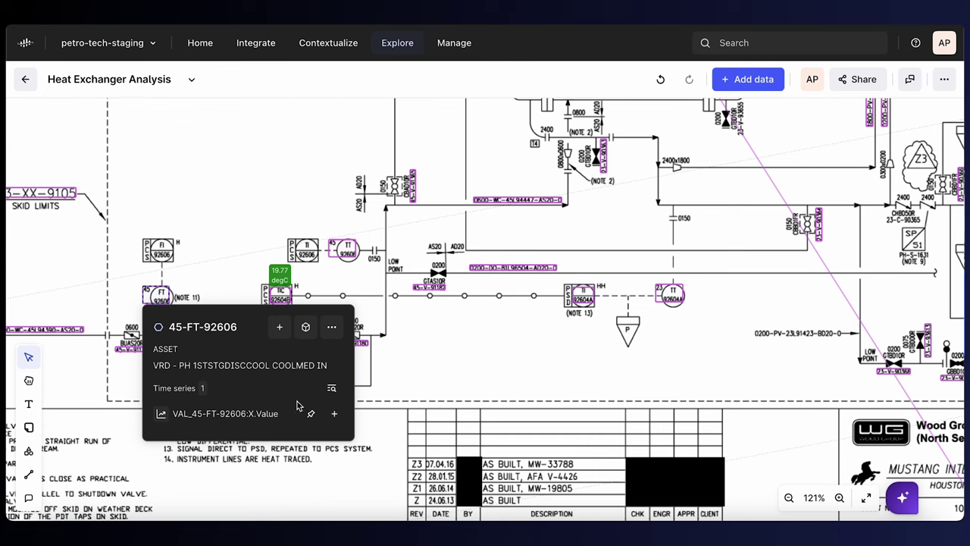
pyautogui.click(311, 414)
pyautogui.click(258, 213)
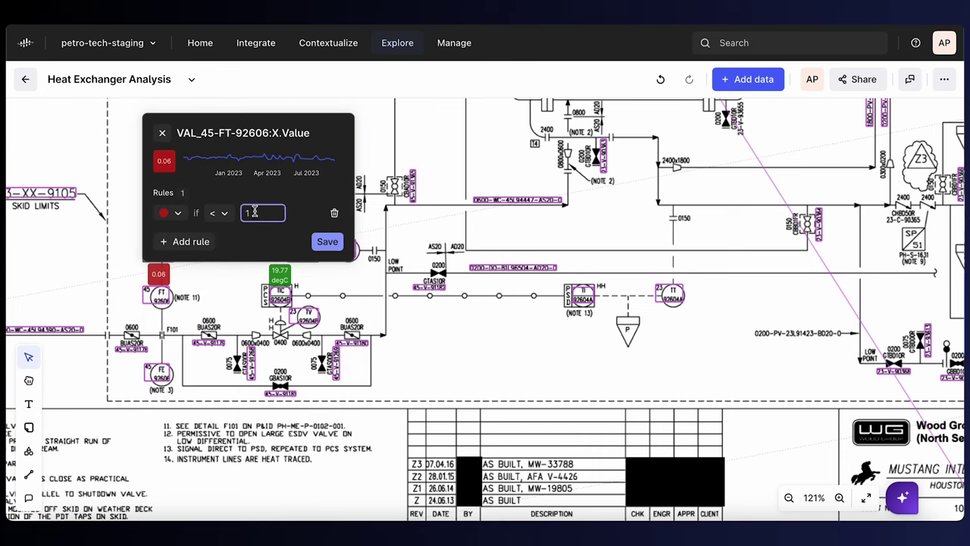
pyautogui.press('BackSpace')
pyautogui.write('2')
pyautogui.click(227, 213)
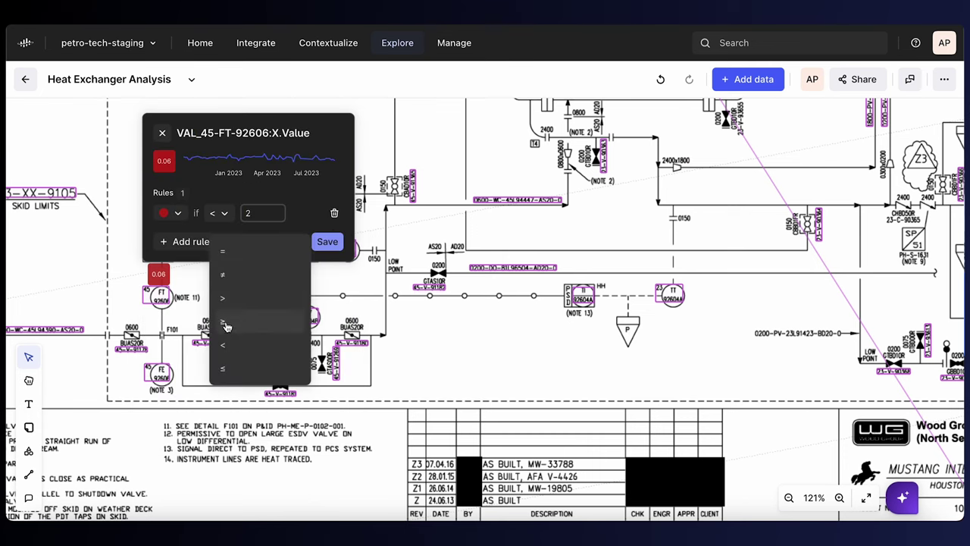
pyautogui.click(222, 345)
pyautogui.click(327, 241)
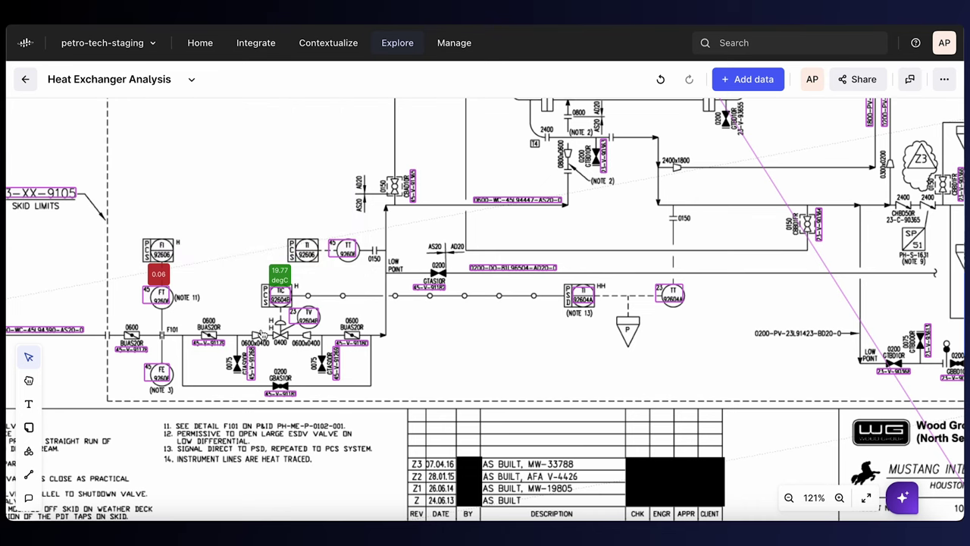
# Step: Open Add data and browse the catalogue's Time series, Assets and Events lists
pyautogui.scroll(-4, 245, 358)
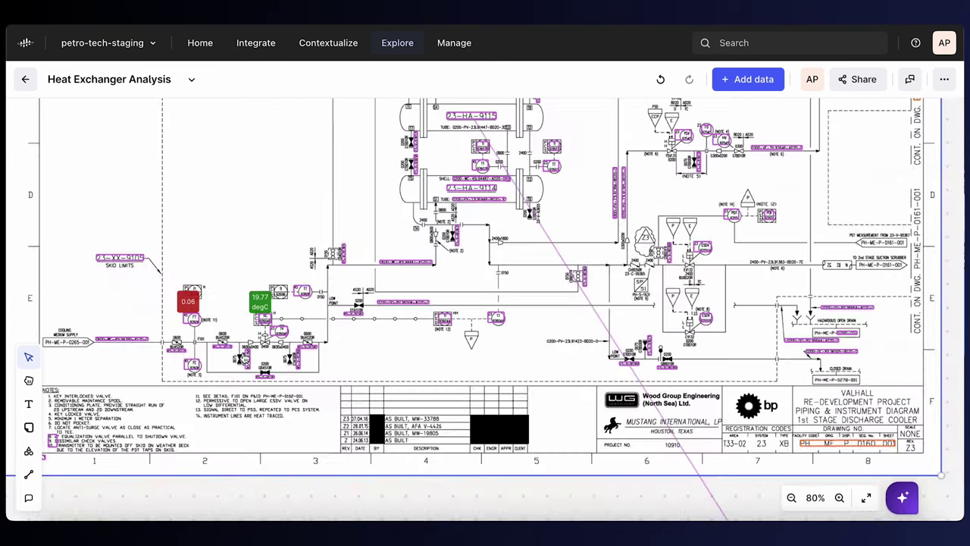
pyautogui.click(749, 80)
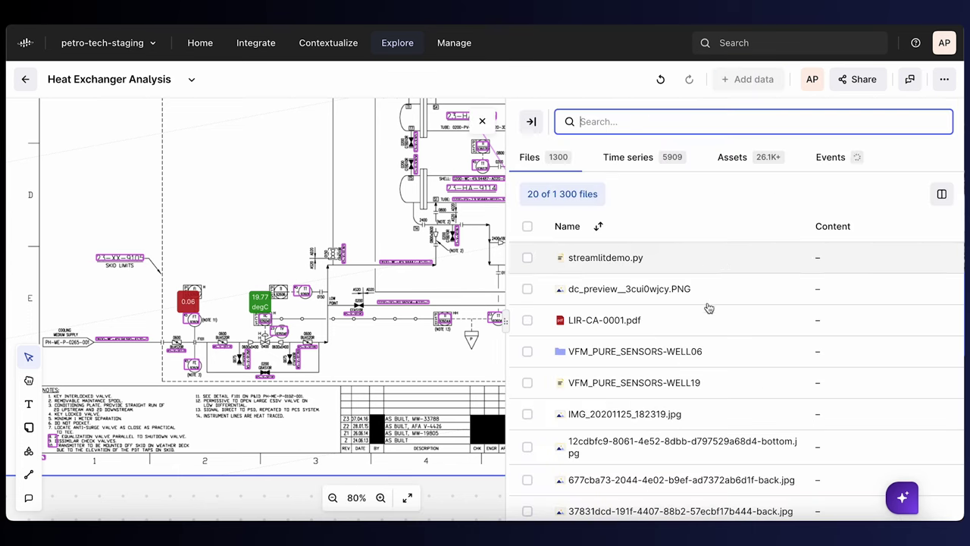
pyautogui.click(648, 163)
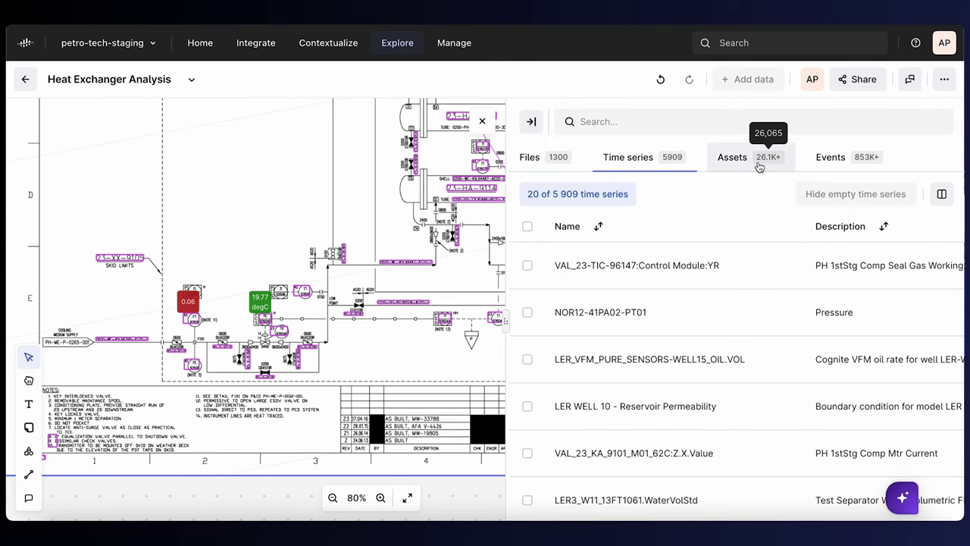
pyautogui.click(759, 161)
pyautogui.click(834, 160)
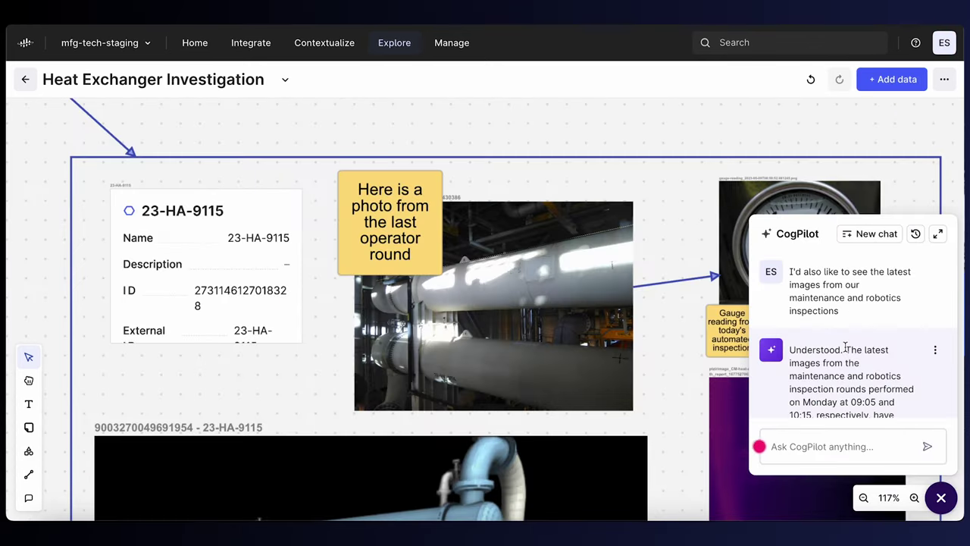
pyautogui.scroll(-2, 845, 347)
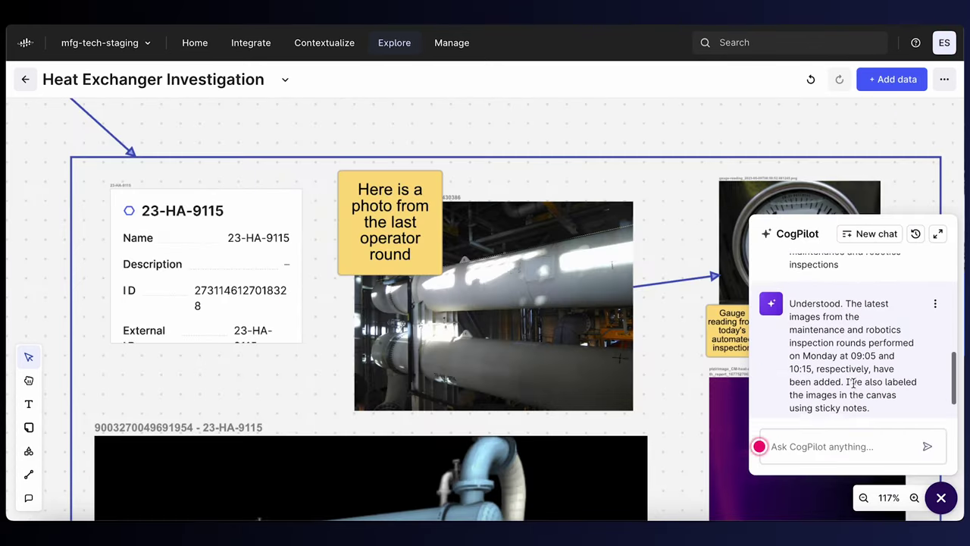
pyautogui.scroll(-1, 849, 382)
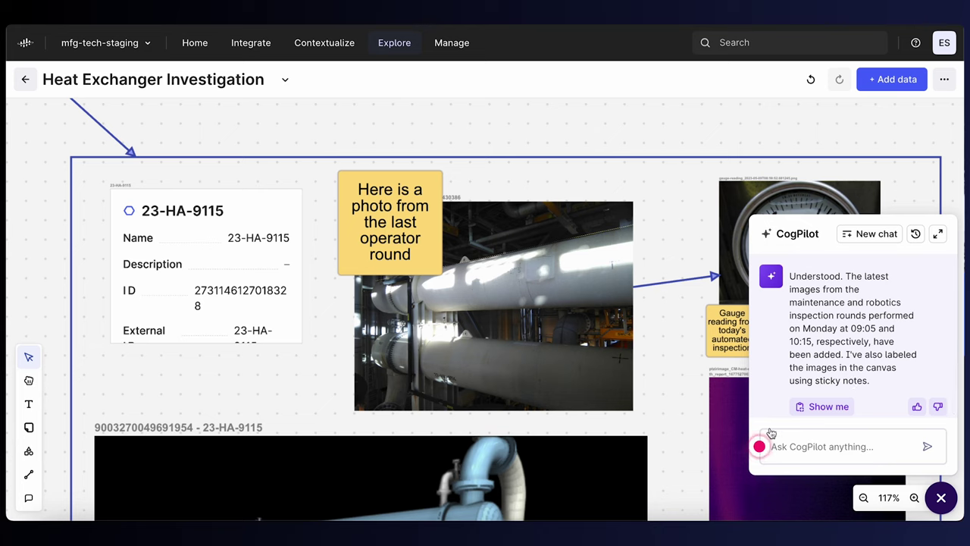
pyautogui.scroll(-1, 770, 433)
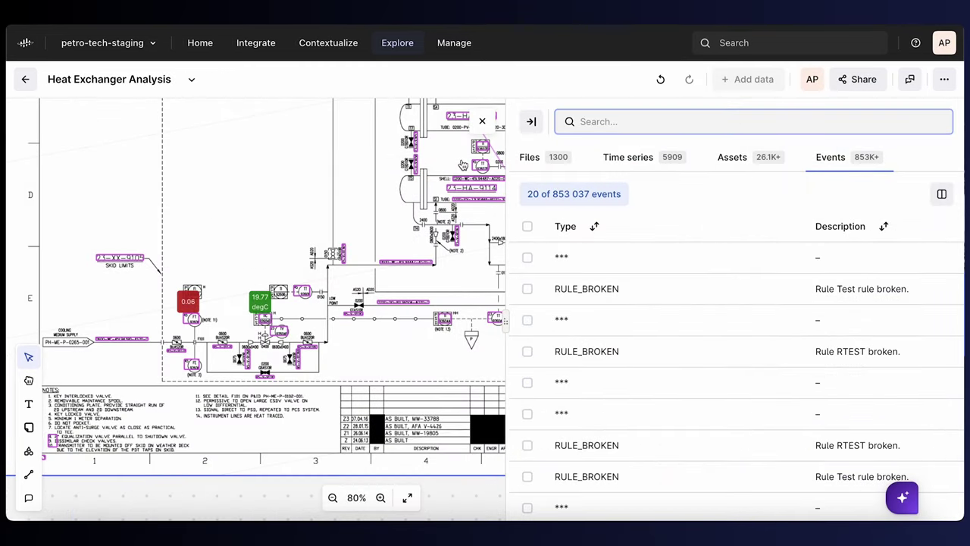
# Step: Close the data catalogue panel and pan the canvas to the VAL_45-PT-92609 chart
pyautogui.scroll(-5, 462, 165)
pyautogui.click(482, 121)
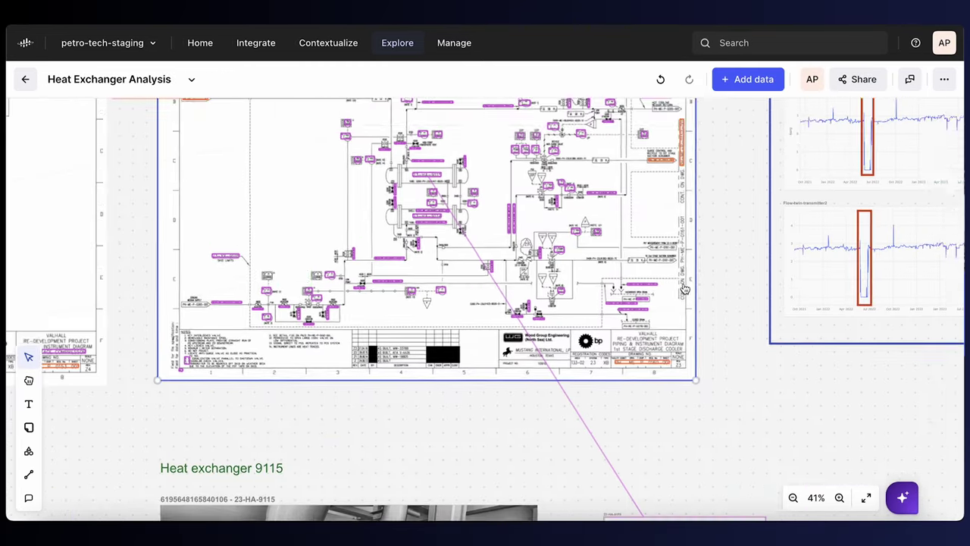
pyautogui.hscroll(10, 685, 289)
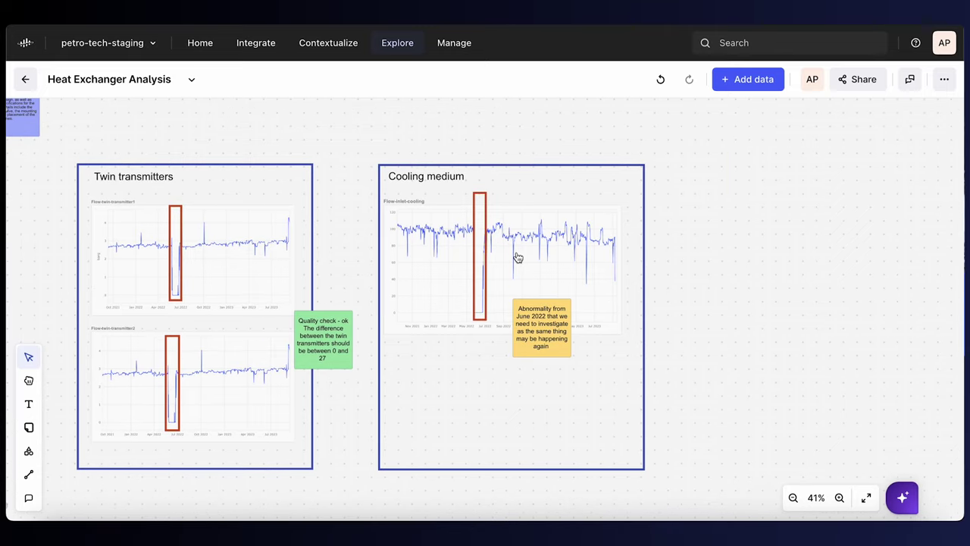
pyautogui.scroll(5, 518, 258)
pyautogui.hscroll(2, 518, 258)
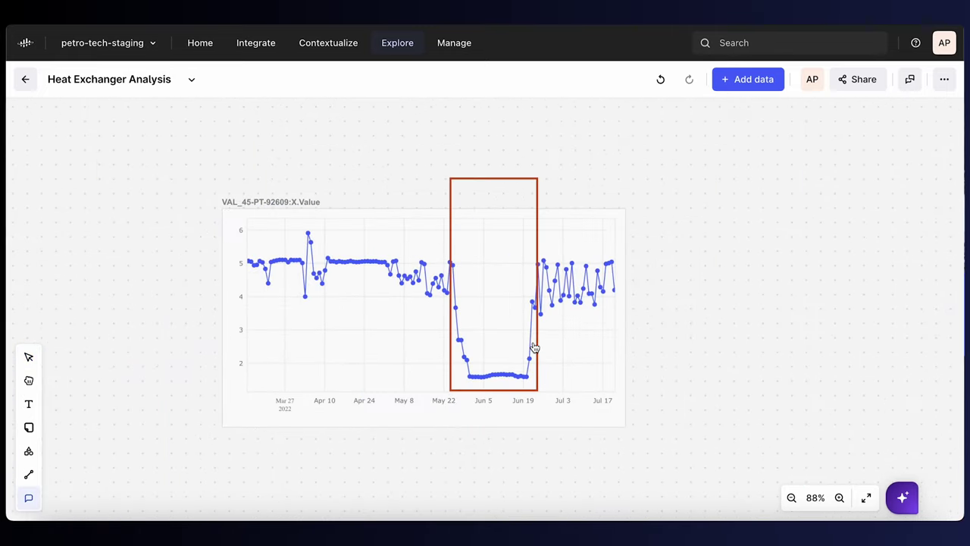
# Step: Comment on the chart's June dip, mentioning a colleague and asking why the value drops
pyautogui.click(531, 331)
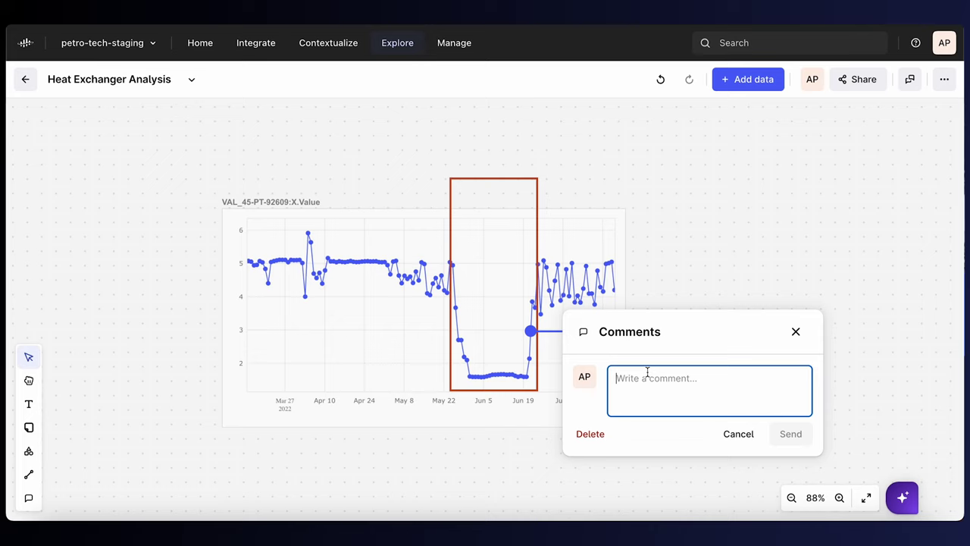
pyautogui.write('@poy')
pyautogui.press('Return')
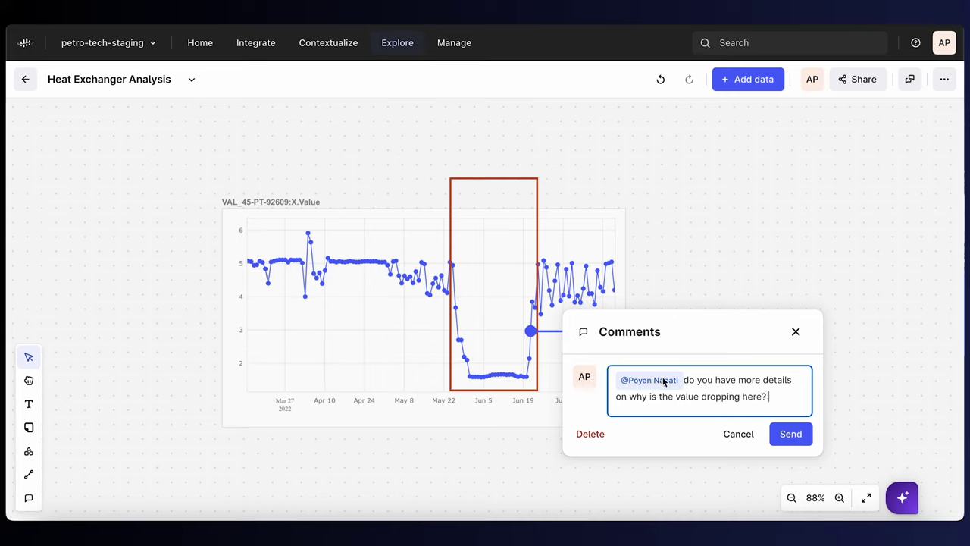
pyautogui.click(790, 434)
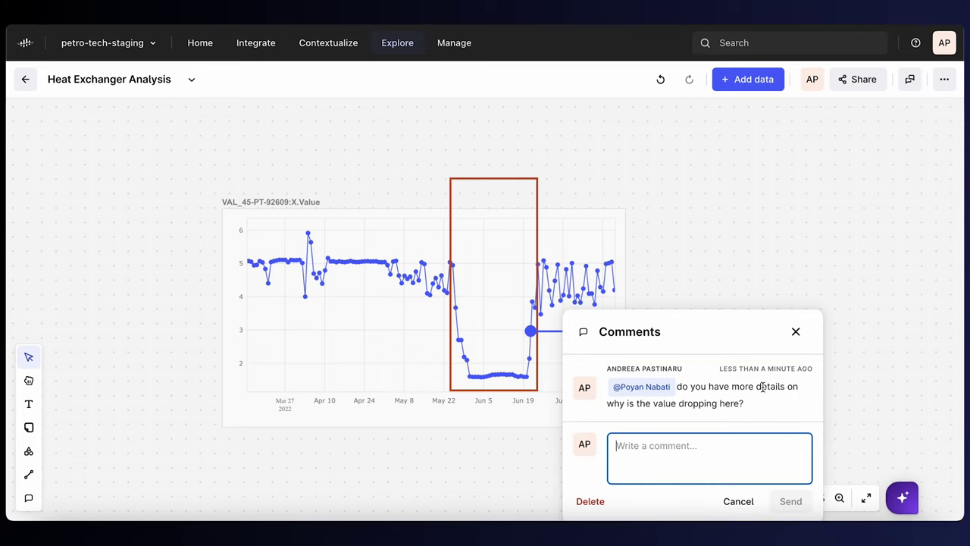
pyautogui.click(799, 338)
pyautogui.click(584, 234)
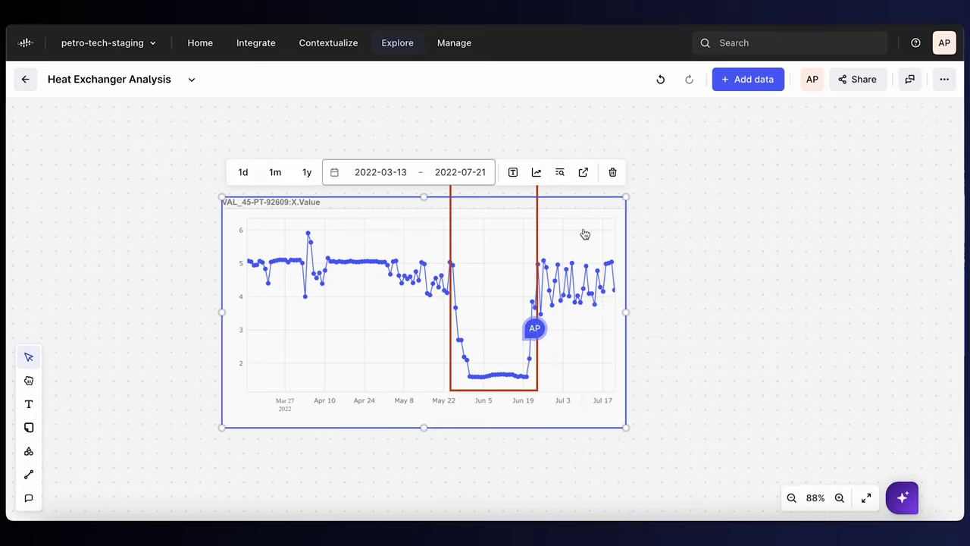
# Step: Open the canvas chart in Charts as a new chart named 'Heat exchanger 9115 investigation'
pyautogui.click(533, 173)
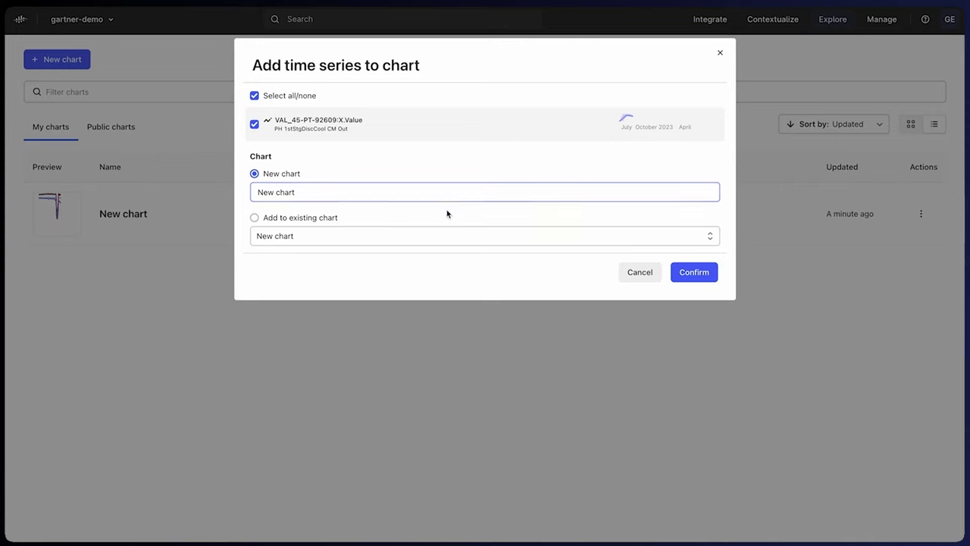
pyautogui.tripleClick(326, 192)
pyautogui.write('Heat')
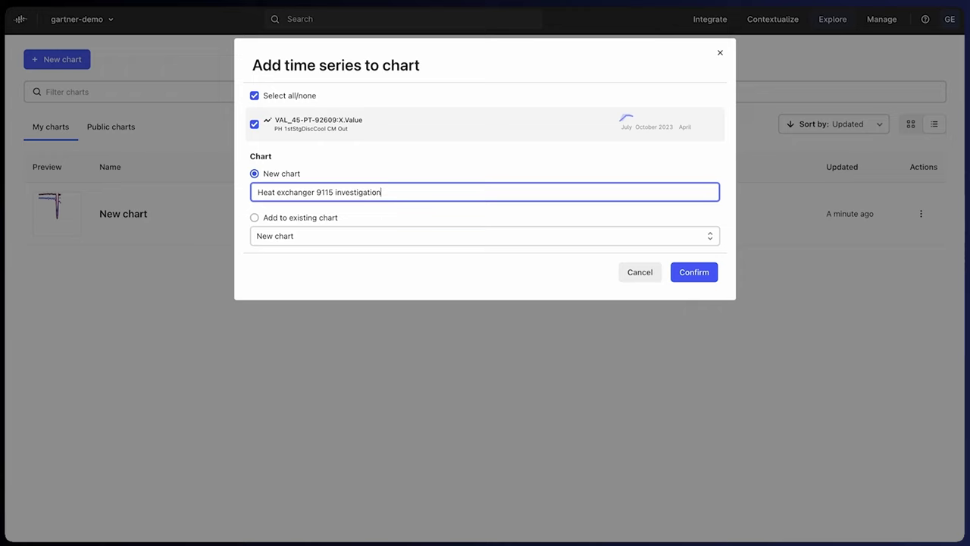
pyautogui.click(705, 272)
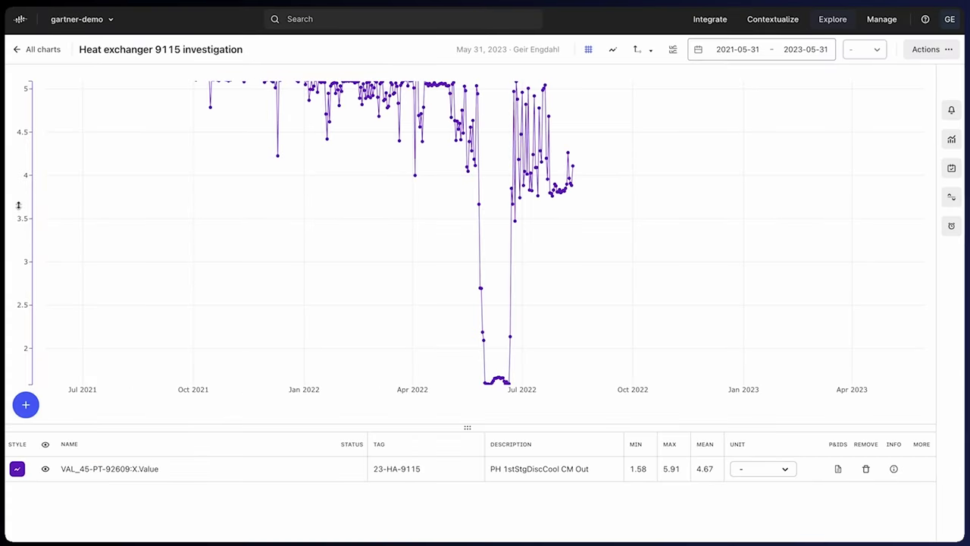
# Step: Zoom the chart to 2021-10-20 – 2022-07-21 and profile VAL_45-PT-92609:X.Value for data gaps
pyautogui.moveTo(357, 126); pyautogui.dragTo(415, 160)
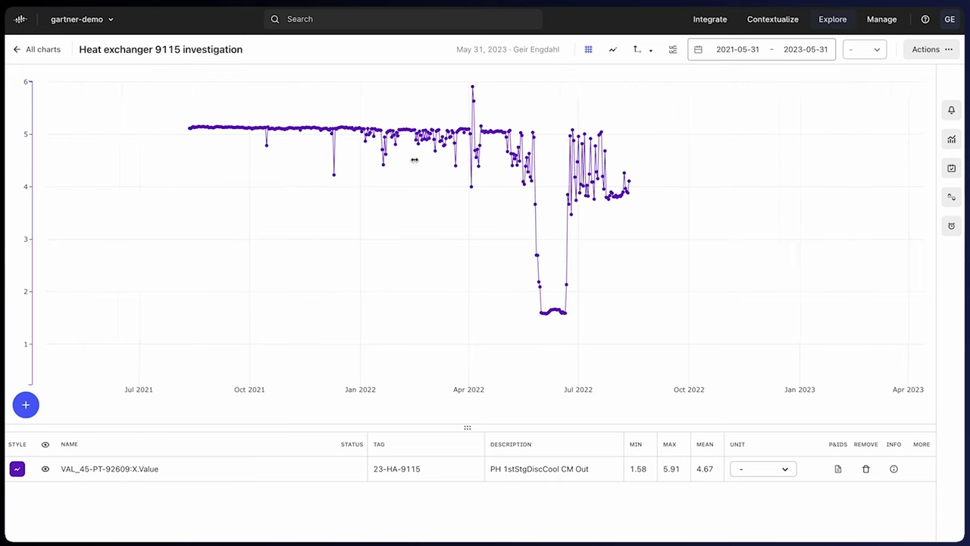
pyautogui.scroll(5, 414, 152)
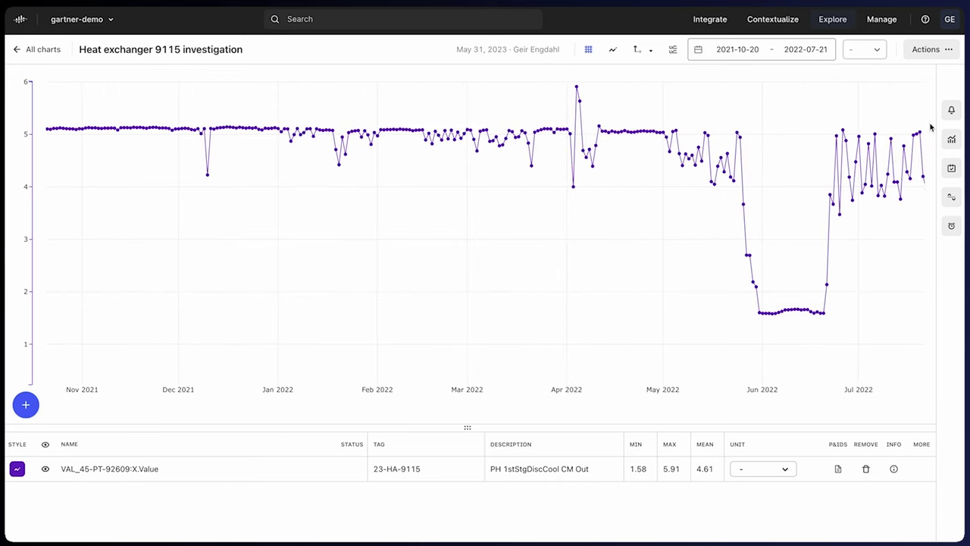
pyautogui.click(952, 139)
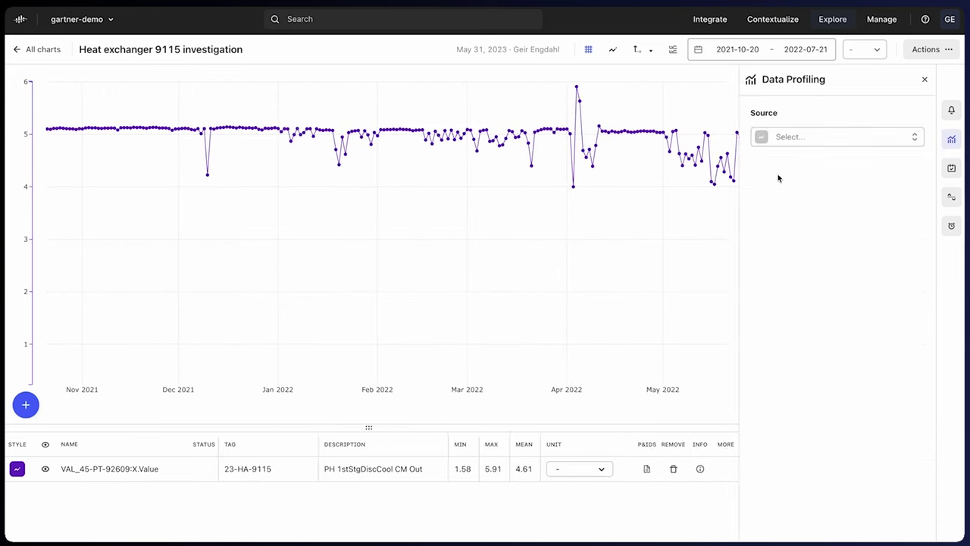
pyautogui.click(826, 136)
pyautogui.click(818, 164)
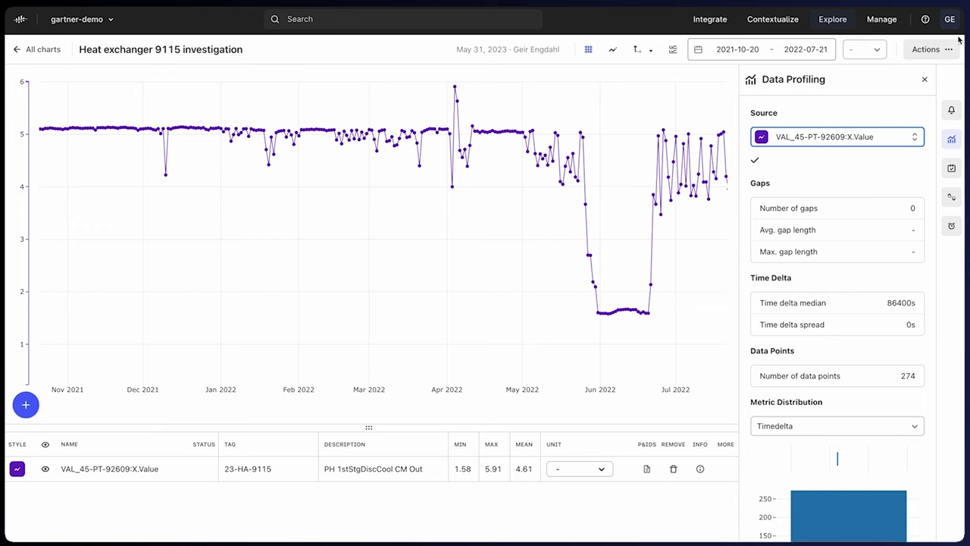
pyautogui.click(924, 80)
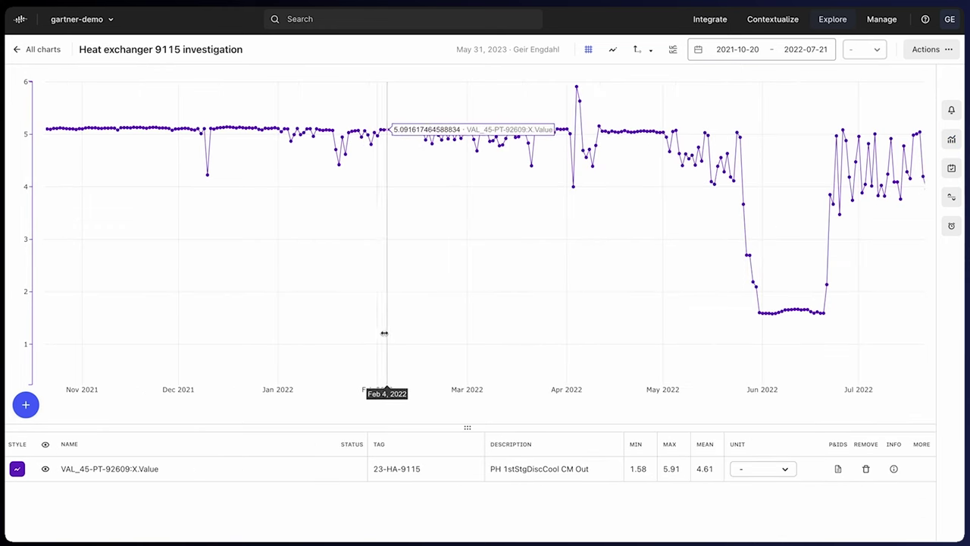
# Step: Search time series for 9115 and open the PH-ME-P-0160-001.PDF drawing of 23-HA-9115
pyautogui.click(26, 404)
pyautogui.click(69, 327)
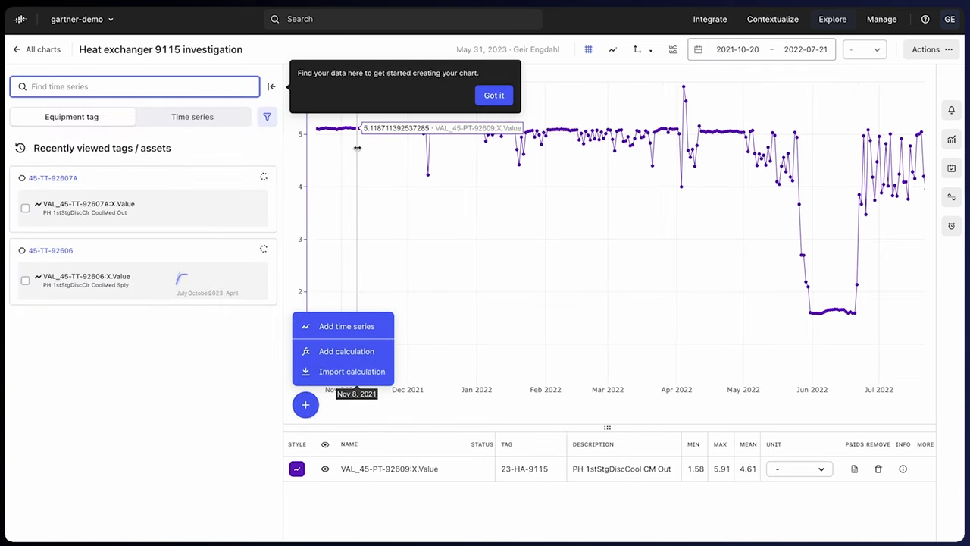
pyautogui.write('9115')
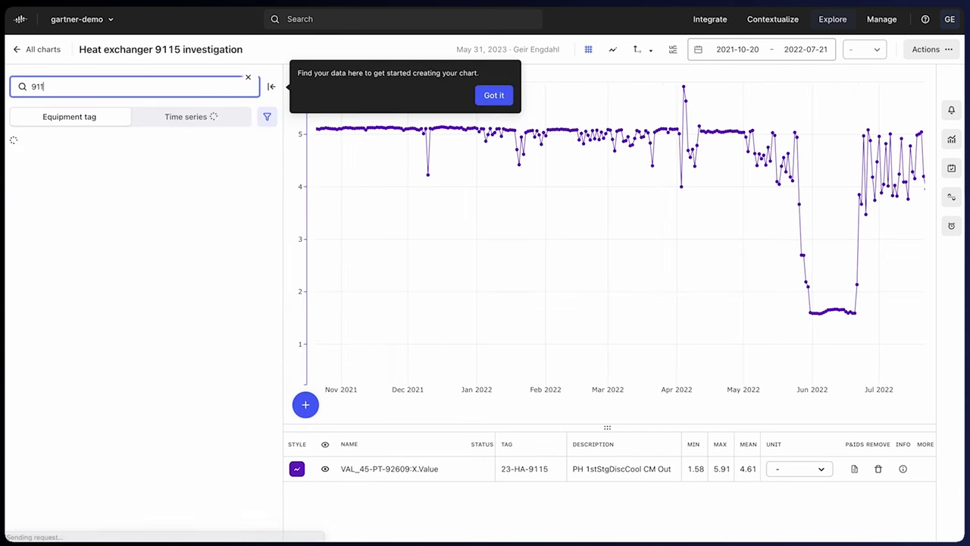
pyautogui.click(244, 146)
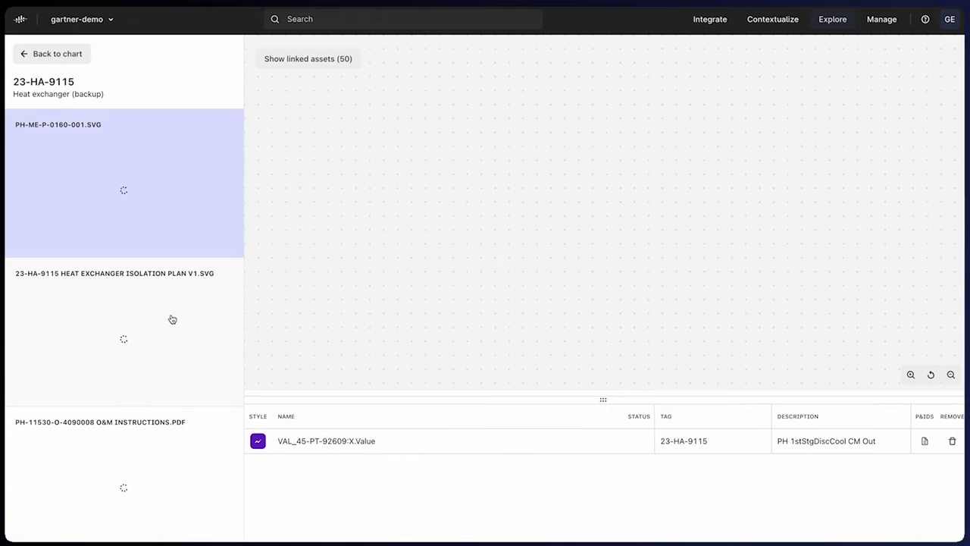
pyautogui.scroll(-5, 135, 308)
pyautogui.click(129, 379)
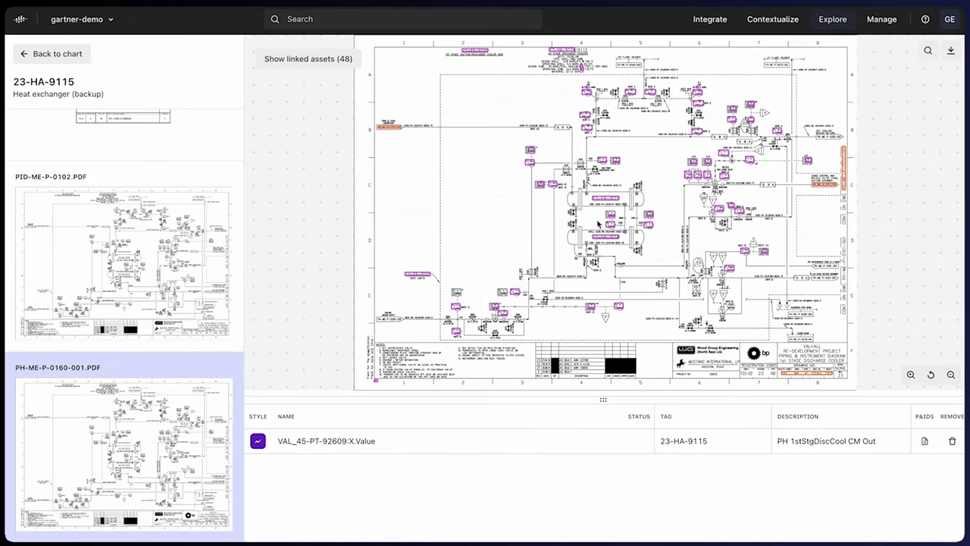
pyautogui.scroll(5, 524, 293)
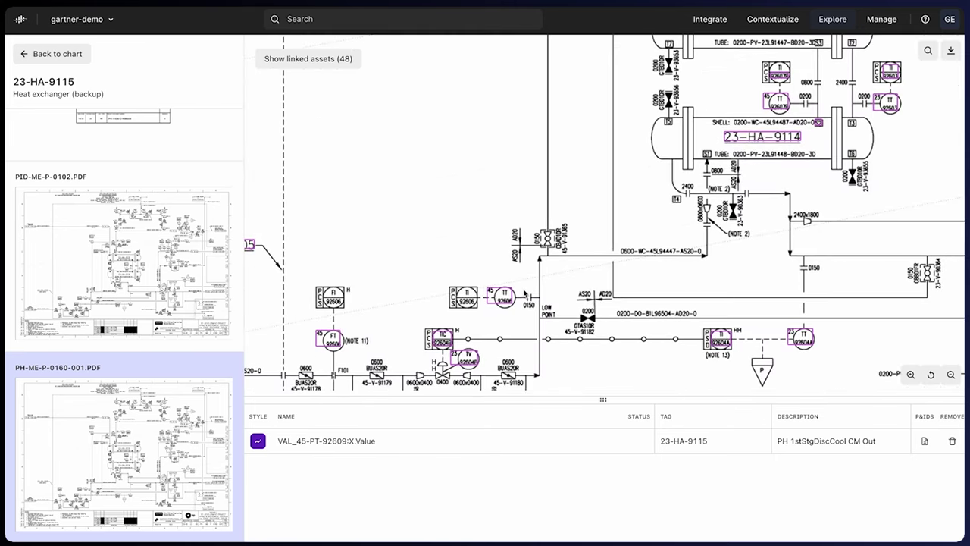
# Step: Add the 45-TT-92606, 45-TT-92607A and 45-FT-92606 series from the drawing to the chart
pyautogui.click(501, 295)
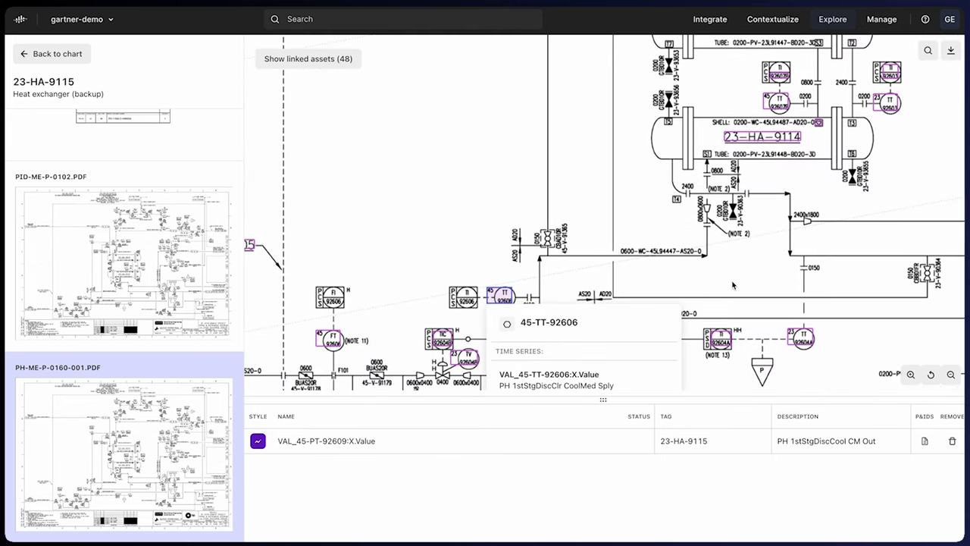
pyautogui.click(689, 325)
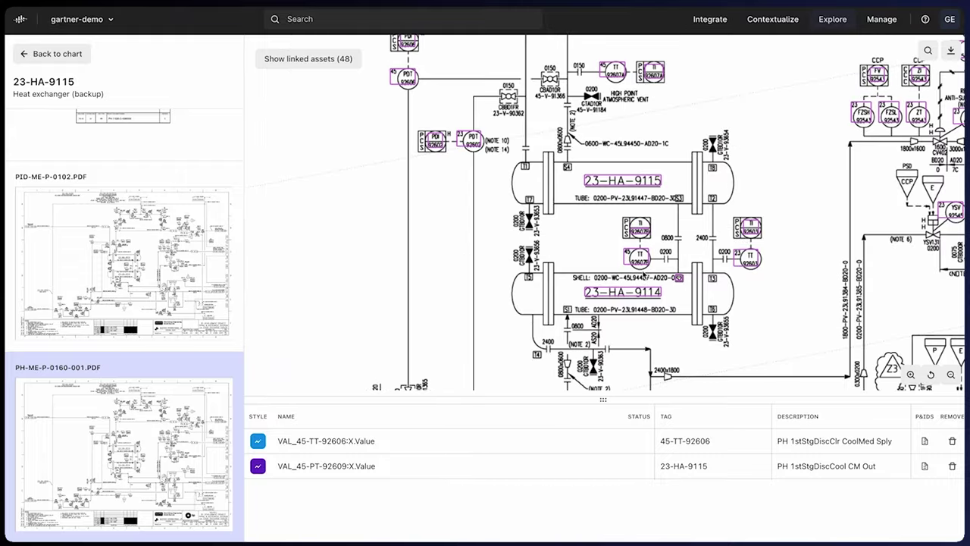
pyautogui.click(594, 170)
pyautogui.click(759, 269)
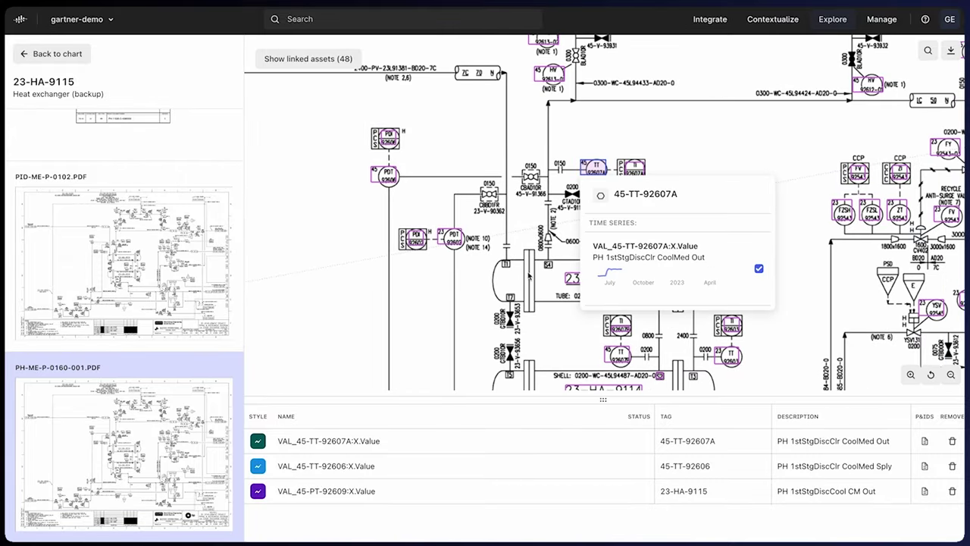
pyautogui.moveTo(523, 379)
pyautogui.mouseDown()
pyautogui.moveTo(569, 68)
pyautogui.moveTo(777, 72)
pyautogui.mouseUp()
pyautogui.click(423, 282)
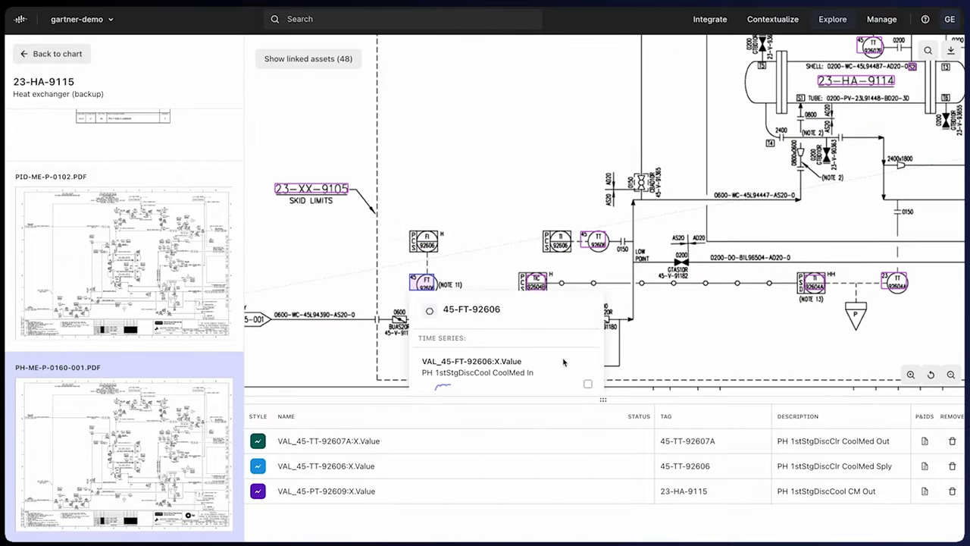
pyautogui.click(587, 384)
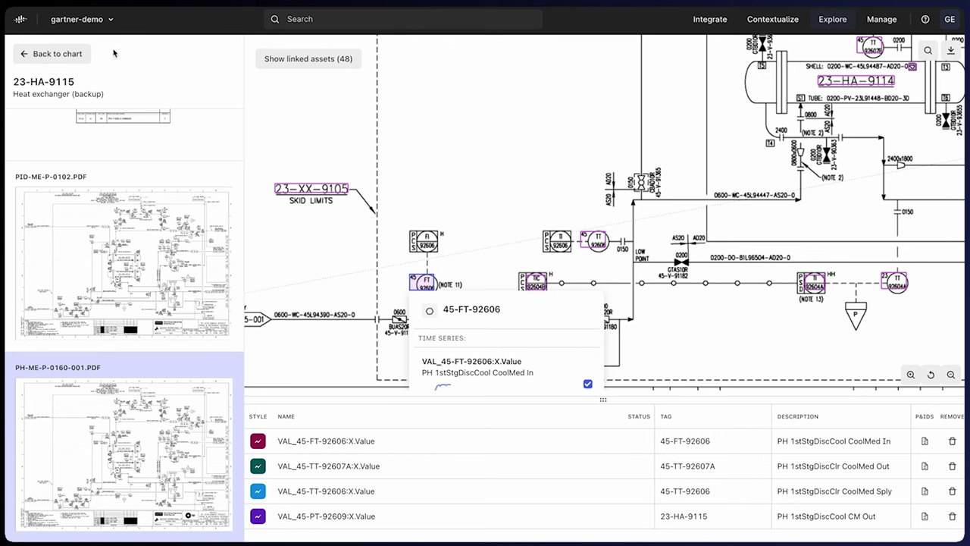
pyautogui.click(75, 54)
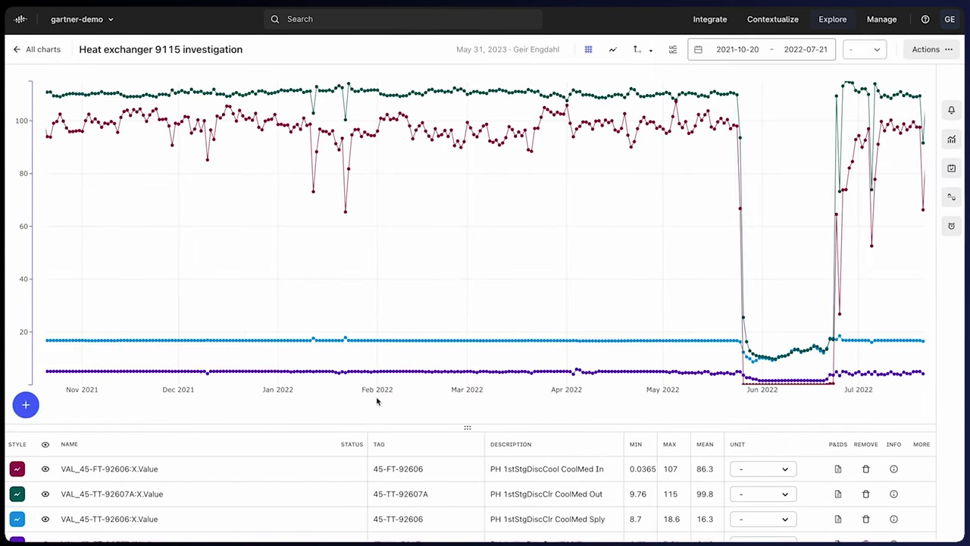
# Step: Start a new no-code calculation with its output named 'Cooling effect MW'
pyautogui.moveTo(465, 430); pyautogui.dragTo(458, 275)
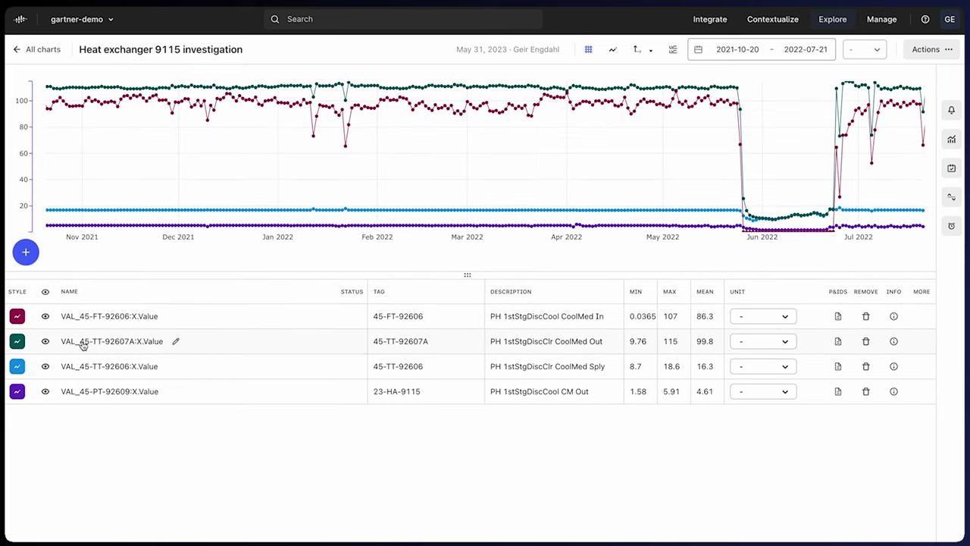
pyautogui.click(26, 252)
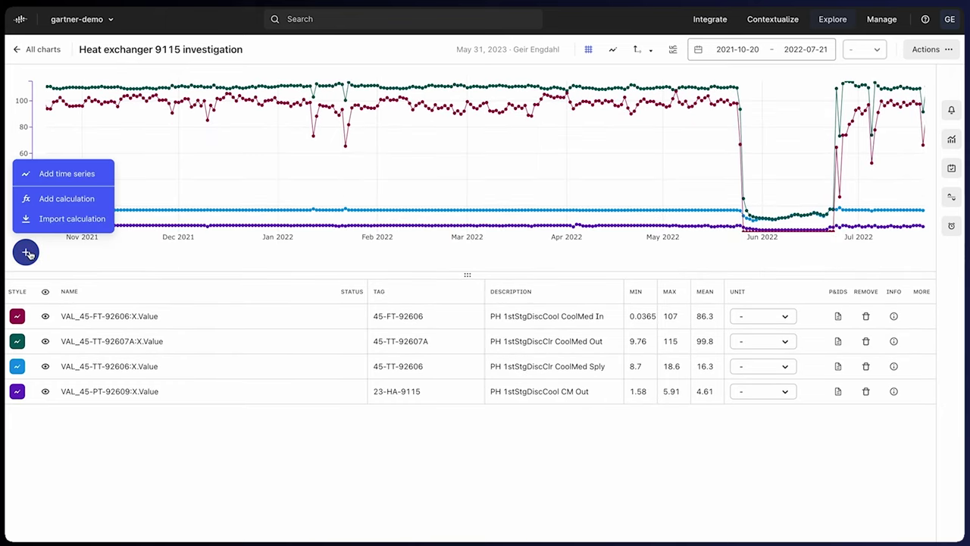
pyautogui.click(64, 202)
pyautogui.moveTo(479, 378); pyautogui.dragTo(823, 402)
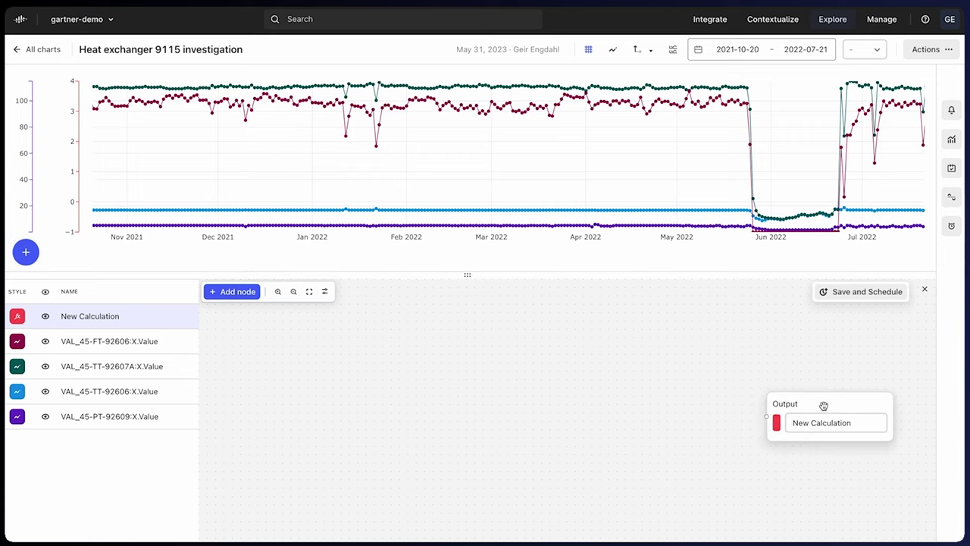
pyautogui.scroll(-3, 823, 403)
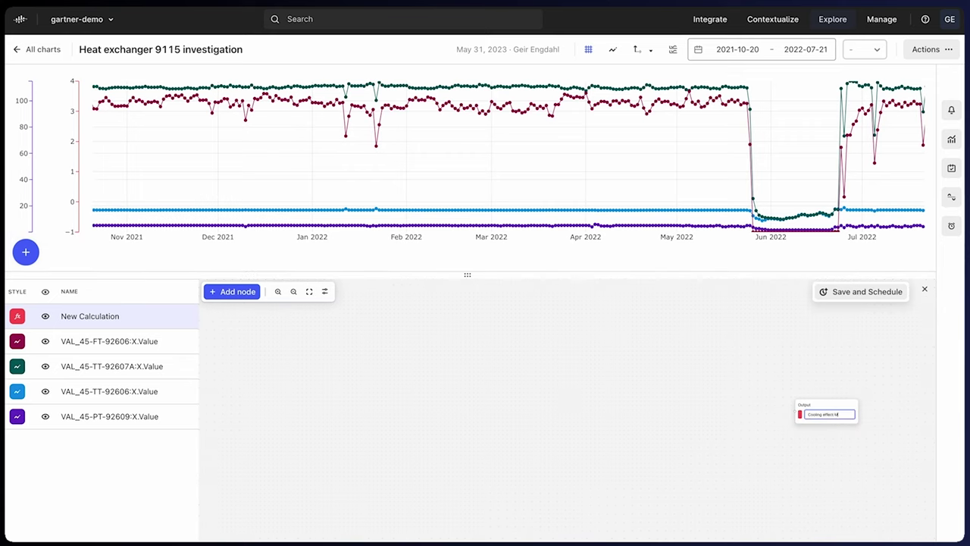
pyautogui.write('W')
pyautogui.click(715, 433)
# Step: Add VAL_45-TT-92606 temperature source nodes and a Subtraction node to the calculation
pyautogui.click(238, 293)
pyautogui.moveTo(228, 323)
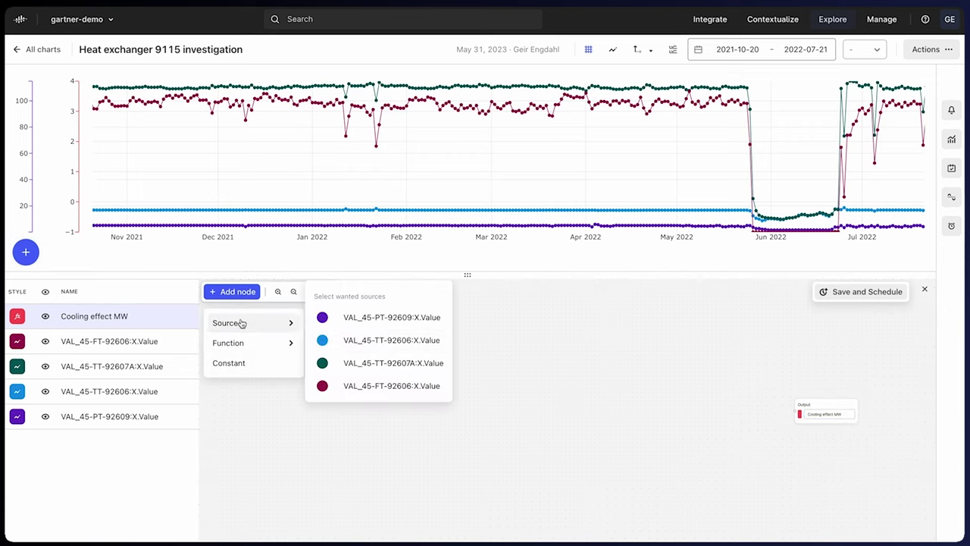
pyautogui.click(377, 343)
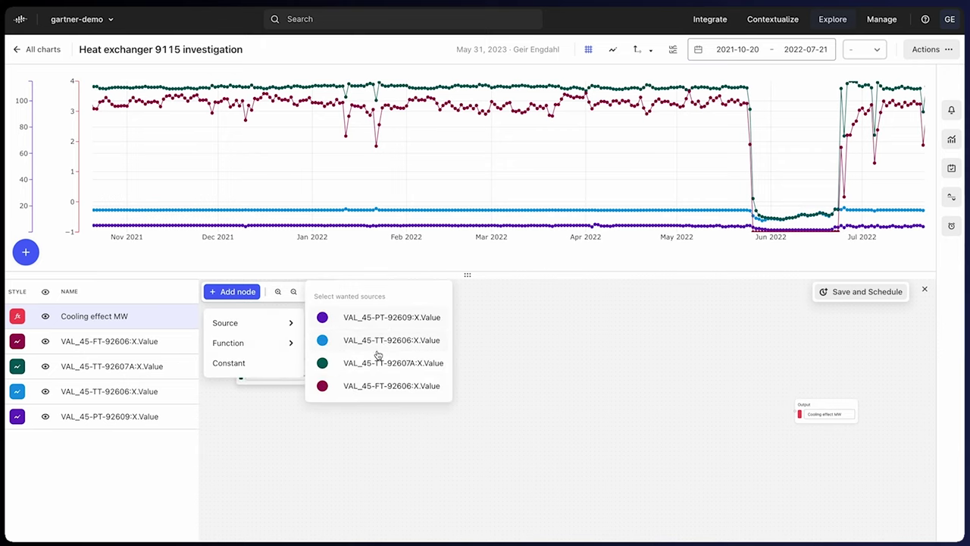
pyautogui.click(378, 355)
pyautogui.moveTo(325, 403); pyautogui.dragTo(273, 409)
pyautogui.click(231, 292)
pyautogui.moveTo(227, 342)
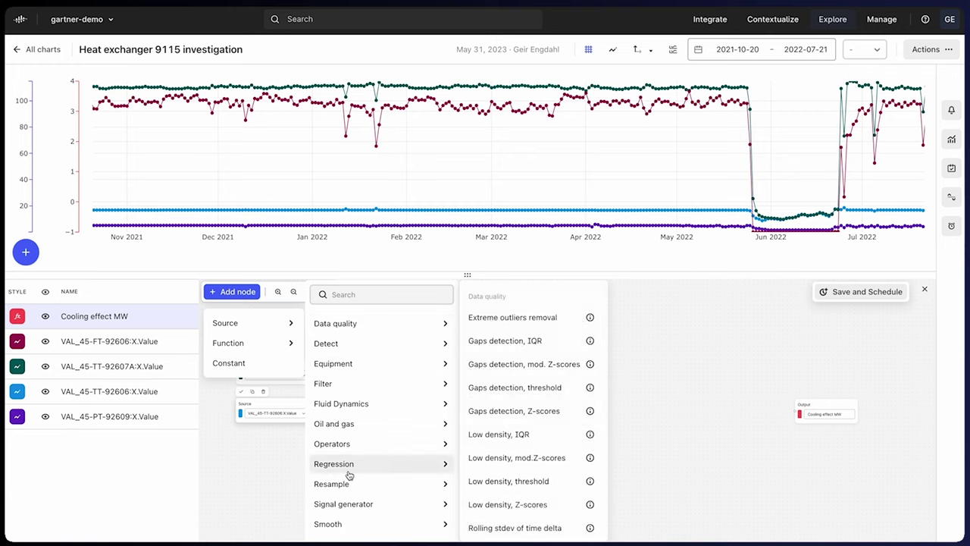
pyautogui.click(361, 288)
pyautogui.write('sub')
pyautogui.click(339, 395)
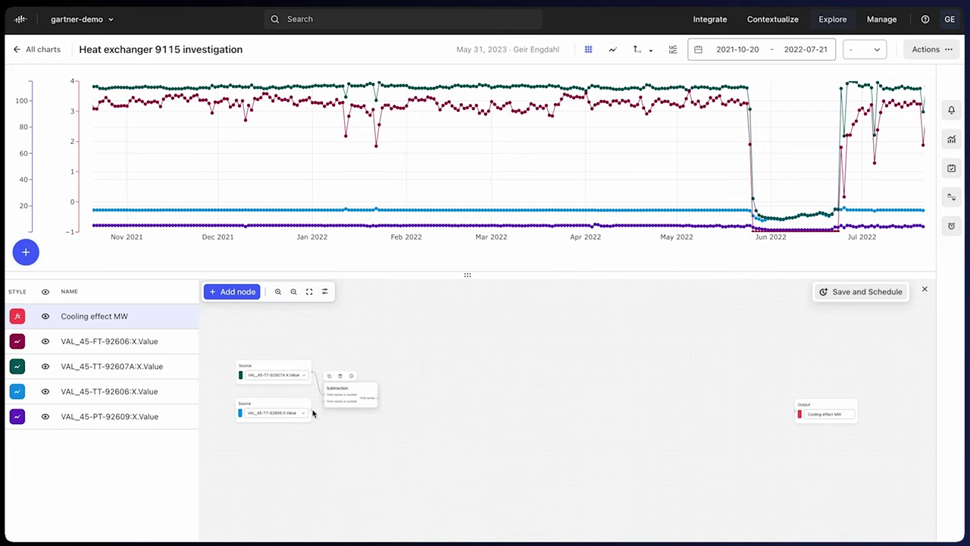
# Step: Add the VAL_45-FT-92606 flow series as a source node
pyautogui.click(234, 291)
pyautogui.moveTo(288, 319)
pyautogui.click(420, 389)
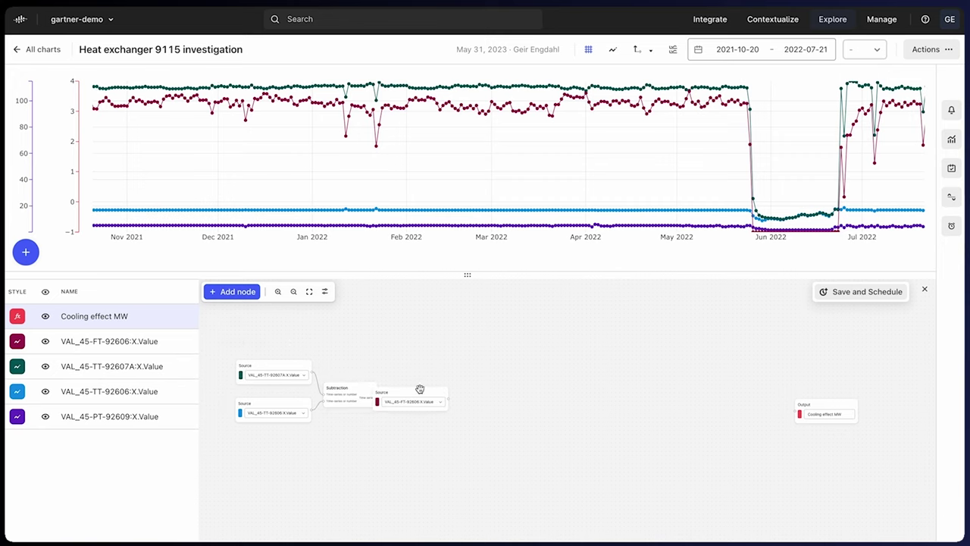
pyautogui.moveTo(420, 389); pyautogui.dragTo(287, 319)
# Step: Multiply the flow source by a Constant node of 1000
pyautogui.click(234, 291)
pyautogui.click(245, 364)
pyautogui.moveTo(262, 366); pyautogui.dragTo(360, 351)
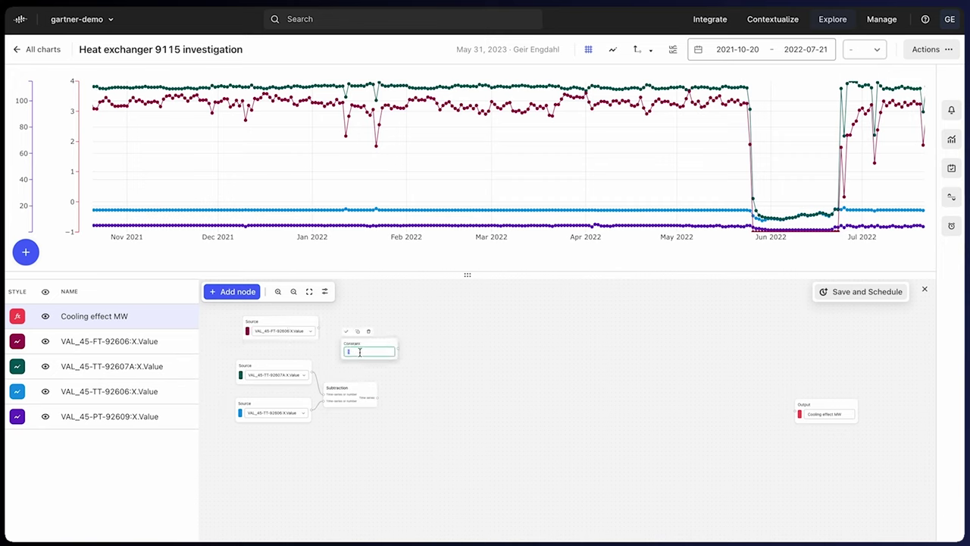
pyautogui.write('1000')
pyautogui.click(347, 331)
pyautogui.click(234, 291)
pyautogui.moveTo(228, 340)
pyautogui.click(349, 443)
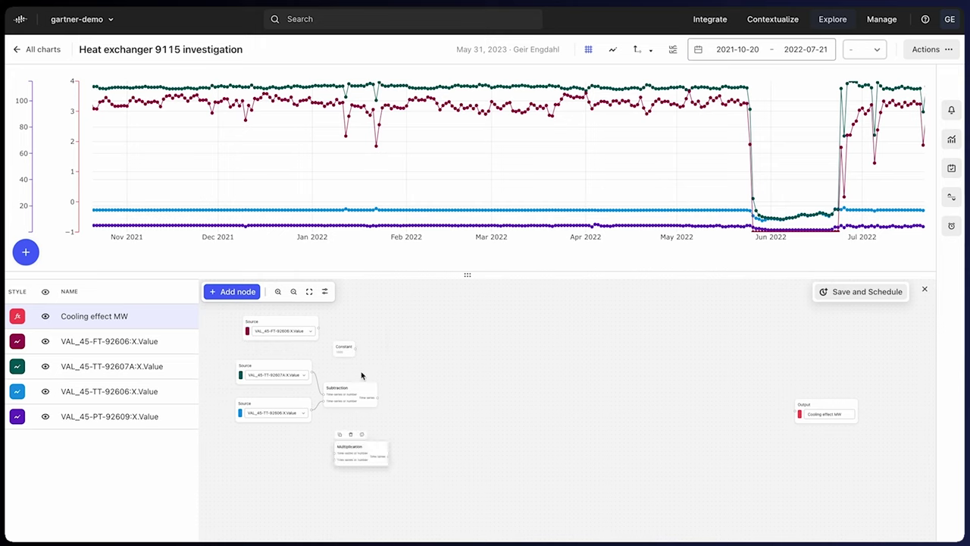
pyautogui.moveTo(350, 441); pyautogui.dragTo(383, 330)
pyautogui.moveTo(319, 331); pyautogui.dragTo(371, 335)
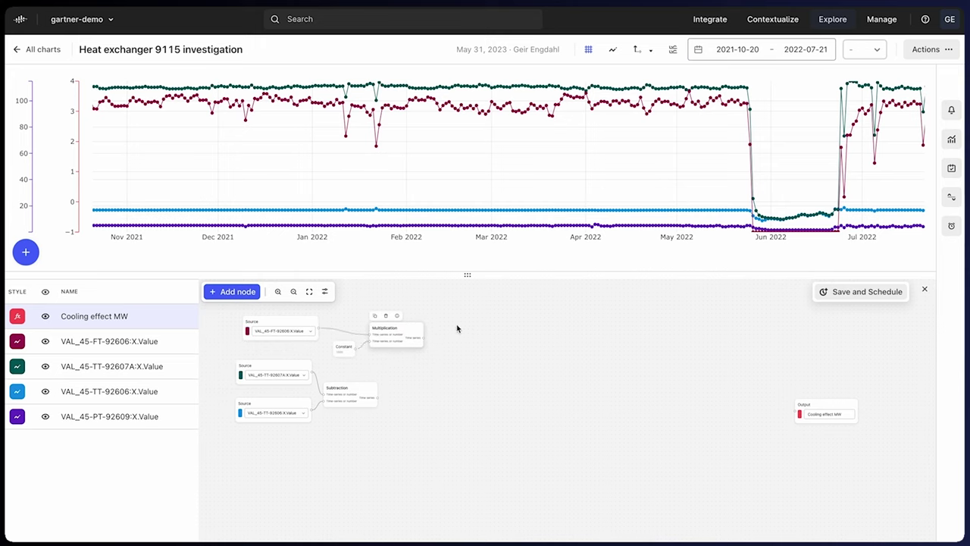
# Step: Multiply the flow product by a Constant 4.184 in a second Multiplication node
pyautogui.click(234, 291)
pyautogui.click(244, 364)
pyautogui.moveTo(275, 385); pyautogui.dragTo(459, 342)
pyautogui.scroll(3, 454, 341)
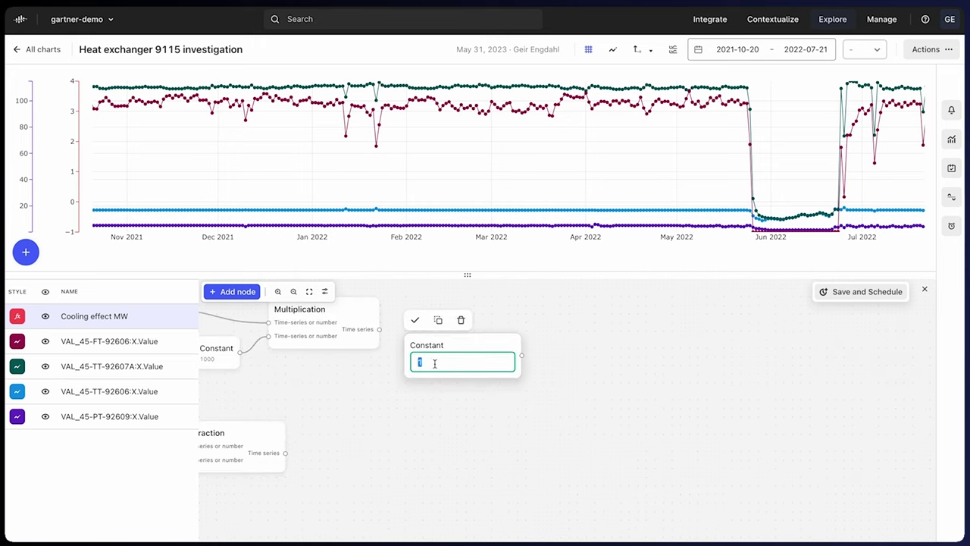
pyautogui.write('4.184')
pyautogui.click(234, 291)
pyautogui.moveTo(235, 340)
pyautogui.click(341, 435)
pyautogui.moveTo(343, 435); pyautogui.dragTo(517, 329)
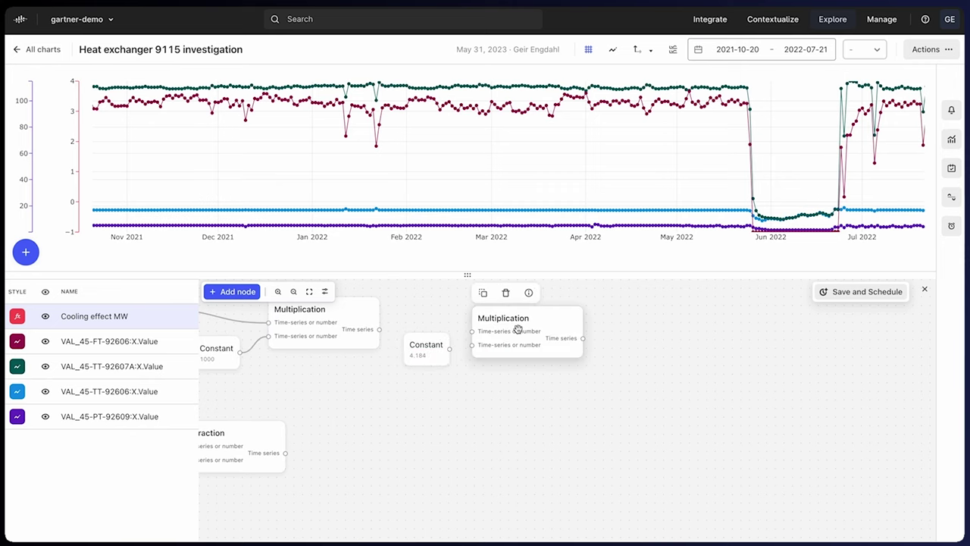
pyautogui.moveTo(426, 344); pyautogui.dragTo(391, 386)
pyautogui.moveTo(416, 392); pyautogui.dragTo(472, 345)
pyautogui.moveTo(379, 329); pyautogui.dragTo(472, 332)
# Step: Divide that product by a Constant 3600 node
pyautogui.scroll(-3, 530, 364)
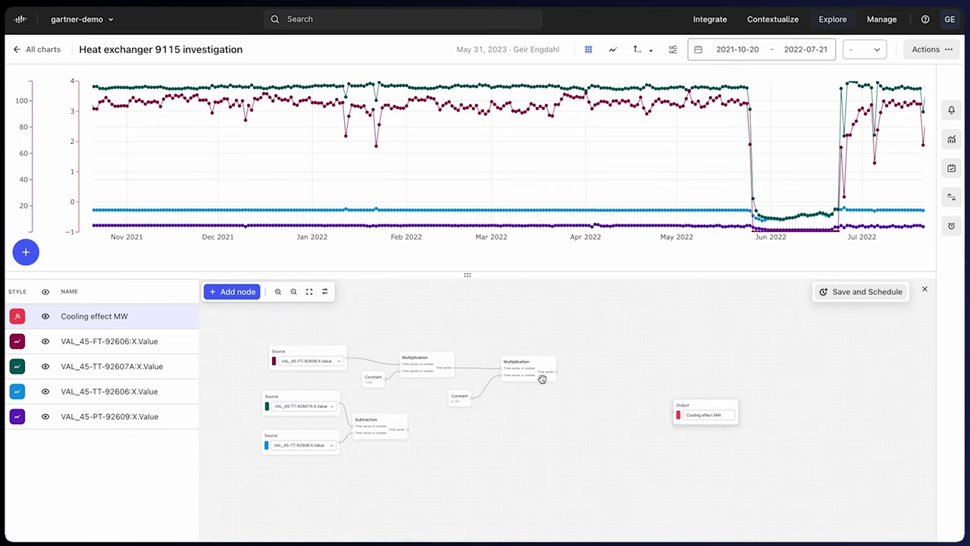
pyautogui.click(234, 291)
pyautogui.click(255, 368)
pyautogui.moveTo(275, 385); pyautogui.dragTo(599, 393)
pyautogui.write('3')
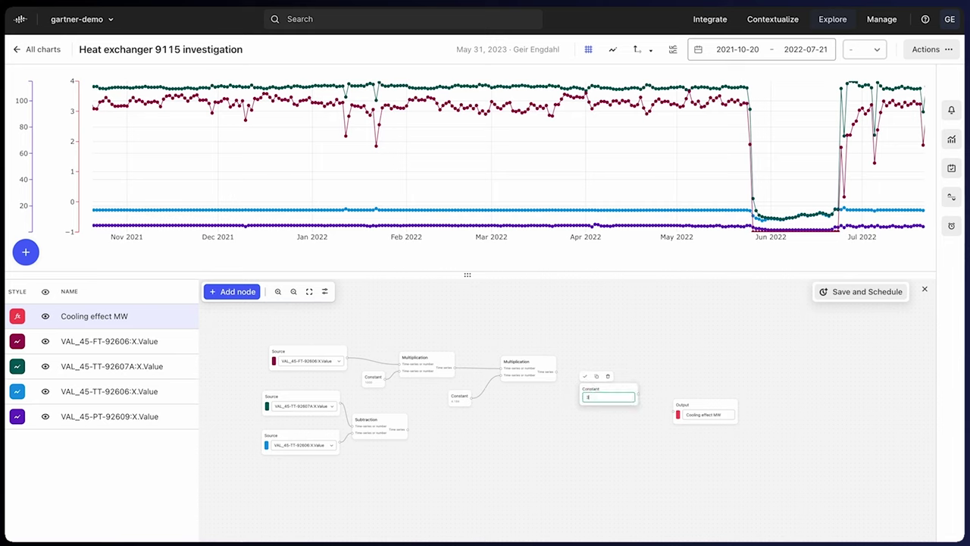
pyautogui.write('600')
pyautogui.click(235, 291)
pyautogui.moveTo(245, 347)
pyautogui.click(325, 486)
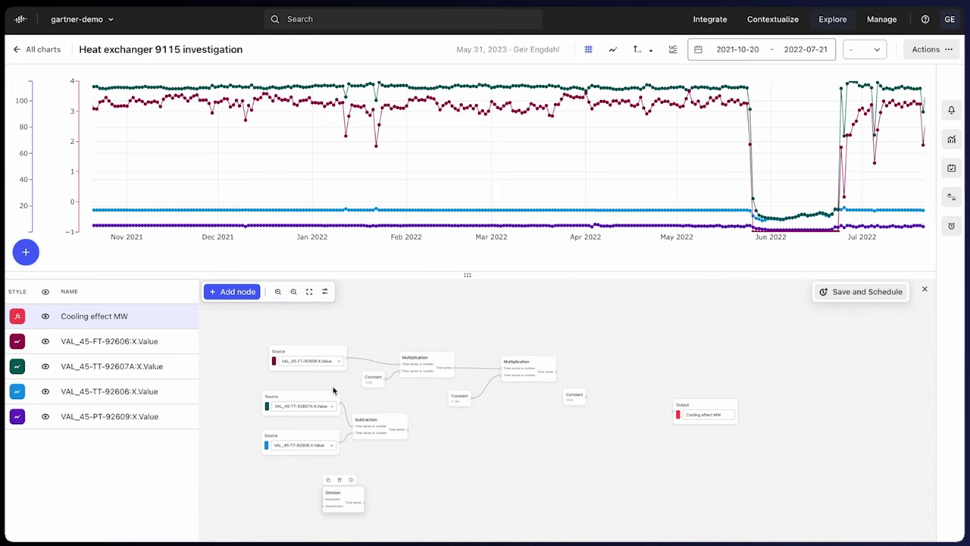
pyautogui.moveTo(337, 494); pyautogui.dragTo(590, 388)
pyautogui.moveTo(586, 395); pyautogui.dragTo(539, 402)
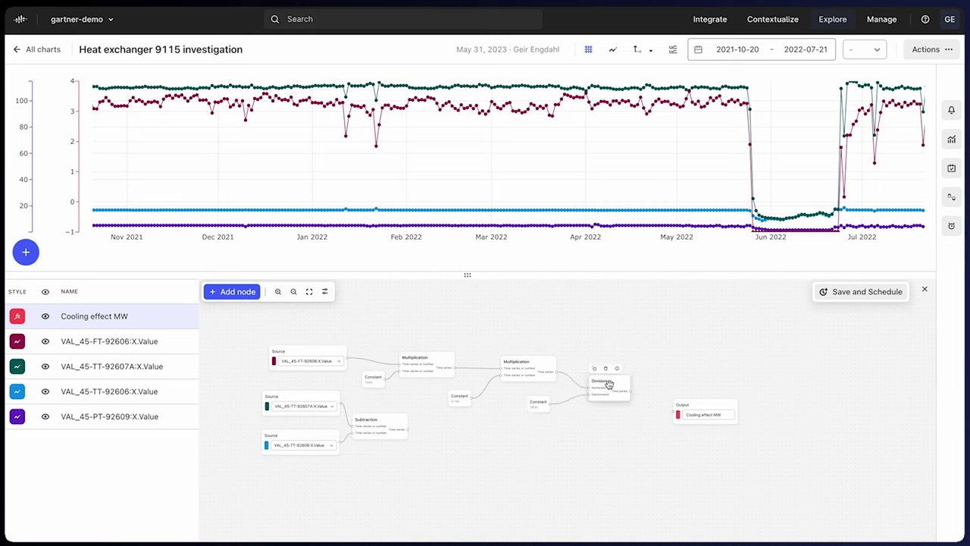
# Step: Multiply the result by the temperature difference and rename the output 'Cooling effect kW'
pyautogui.click(235, 291)
pyautogui.moveTo(245, 347)
pyautogui.write('mul')
pyautogui.click(356, 440)
pyautogui.moveTo(364, 449); pyautogui.dragTo(623, 407)
pyautogui.moveTo(683, 405); pyautogui.dragTo(701, 417)
pyautogui.doubleClick(733, 425)
pyautogui.write('kW')
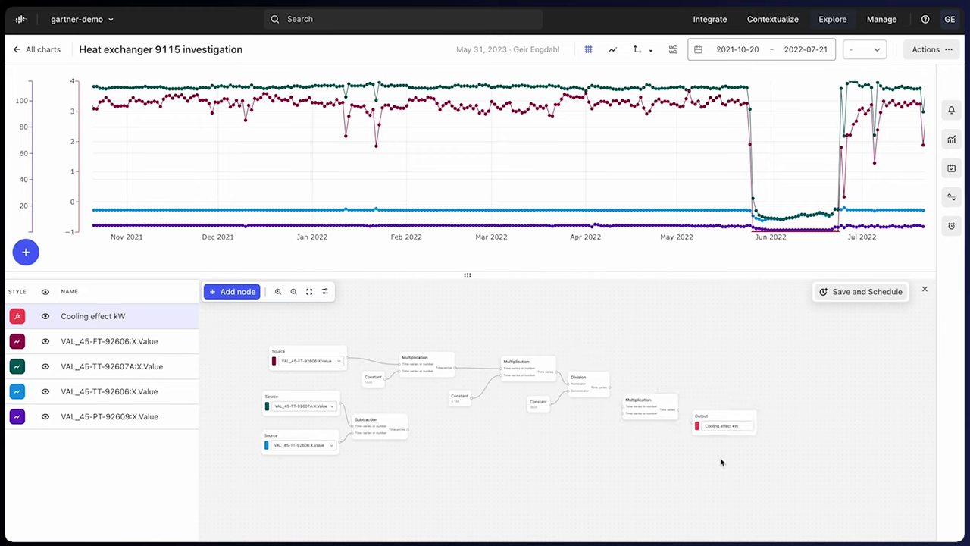
pyautogui.moveTo(411, 432); pyautogui.dragTo(623, 414)
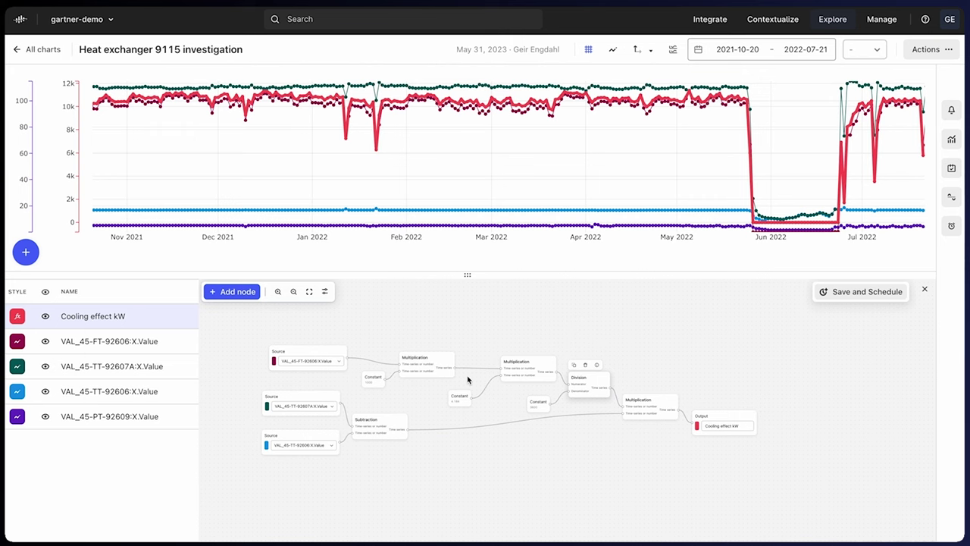
# Step: Open the calculation's Save and Schedule settings, then close them without saving
pyautogui.scroll(3, 468, 379)
pyautogui.click(838, 295)
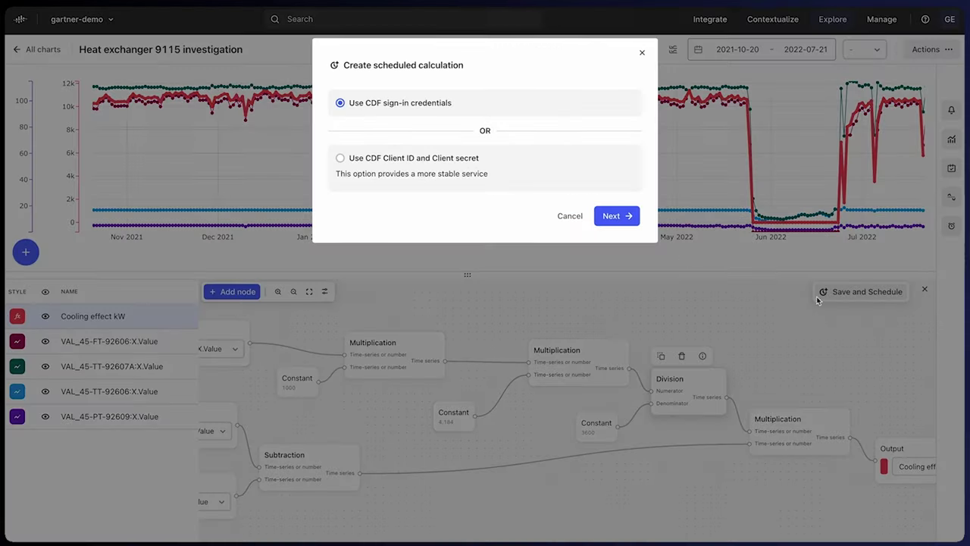
pyautogui.click(606, 221)
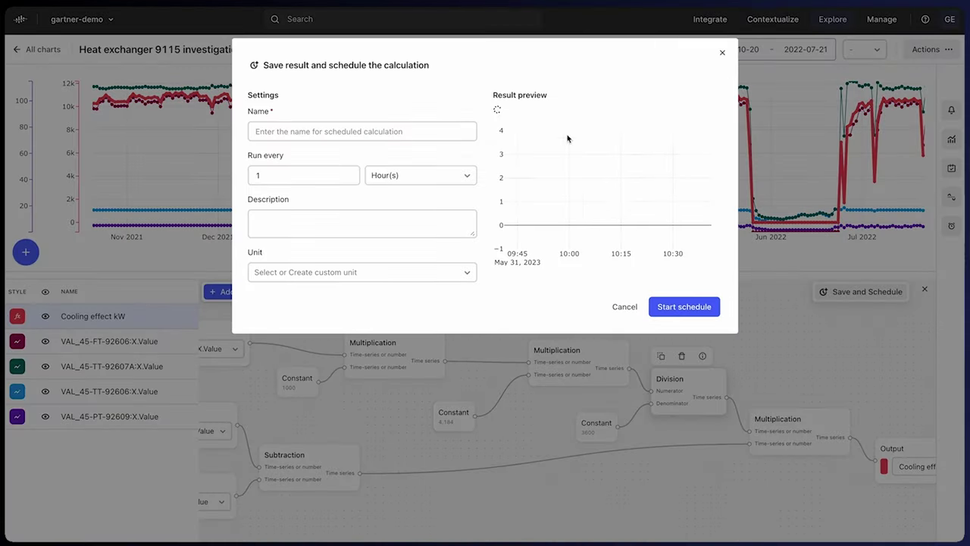
pyautogui.click(722, 52)
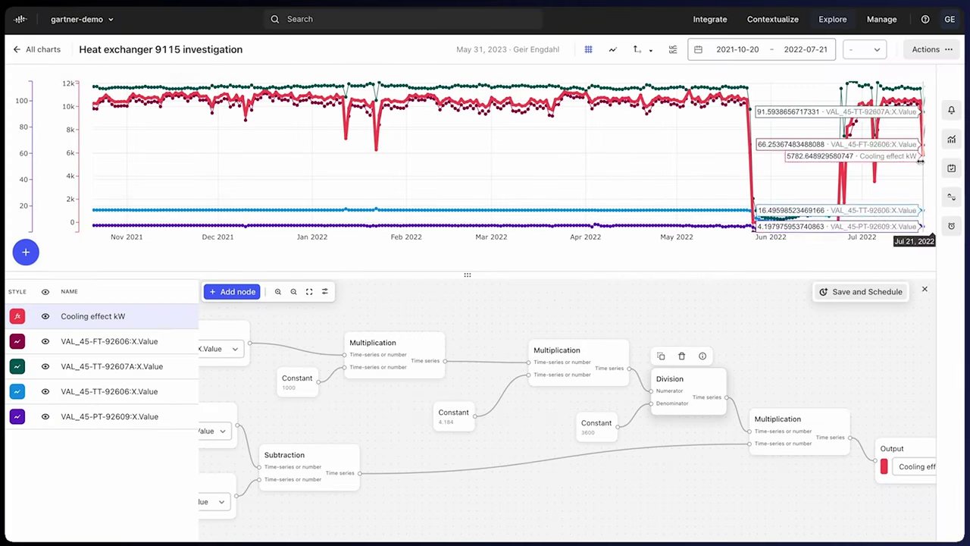
# Step: Begin a new monitoring job named 'Low flow rate' on the VAL_45-FT-92606 series
pyautogui.click(951, 110)
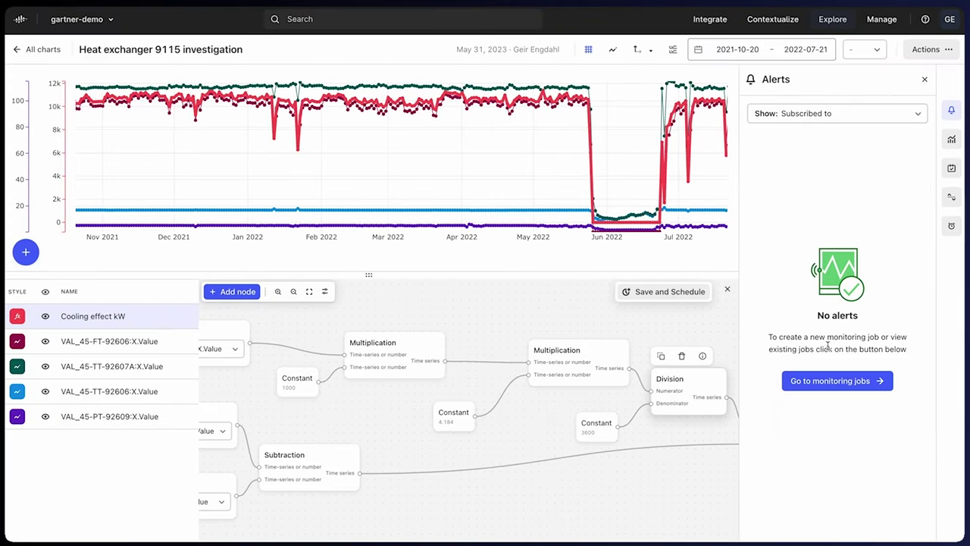
pyautogui.click(952, 225)
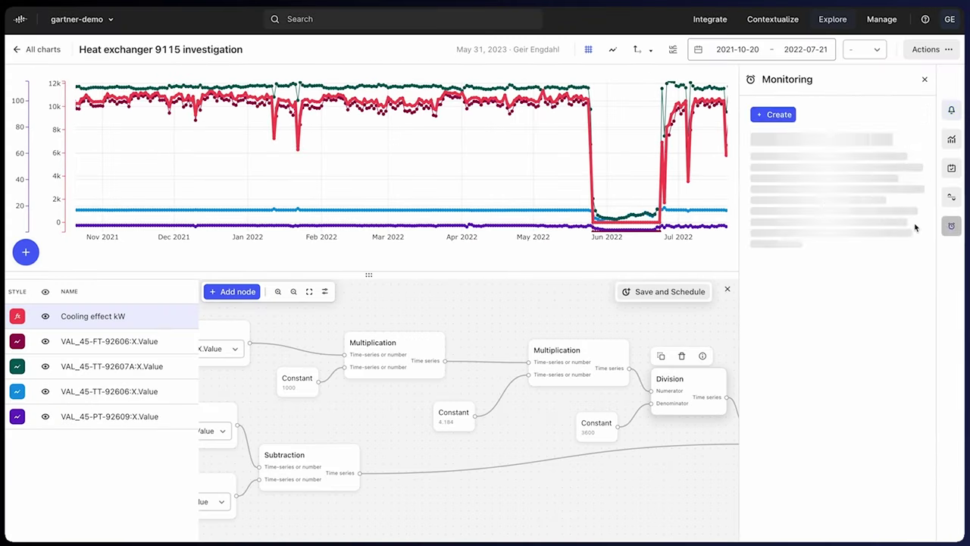
pyautogui.click(786, 116)
pyautogui.click(769, 152)
pyautogui.write('Low fl')
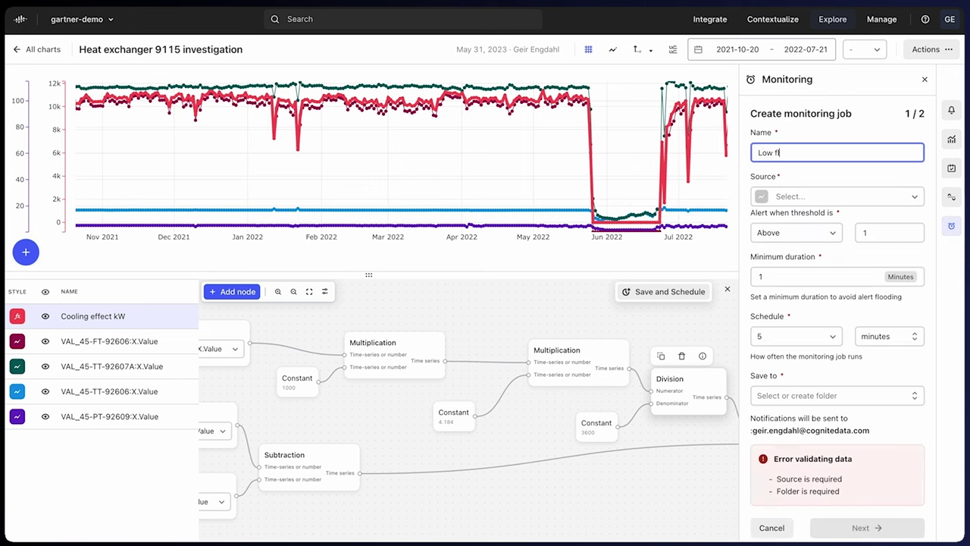
pyautogui.write('ow rate')
pyautogui.click(802, 197)
pyautogui.click(804, 223)
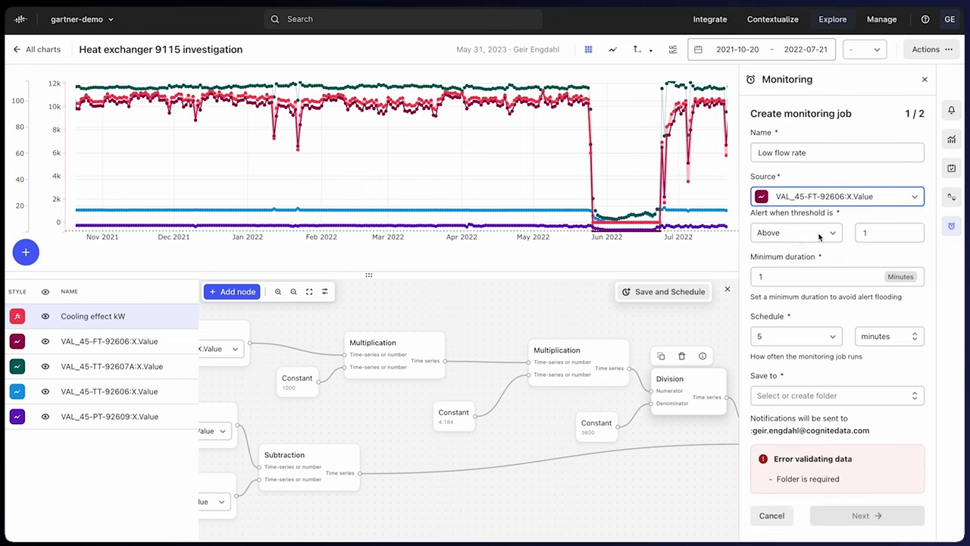
# Step: Set the alert condition to below 50 for a minimum duration of 5 minutes
pyautogui.click(819, 236)
pyautogui.click(797, 281)
pyautogui.click(874, 232)
pyautogui.press('BackSpace')
pyautogui.write('50')
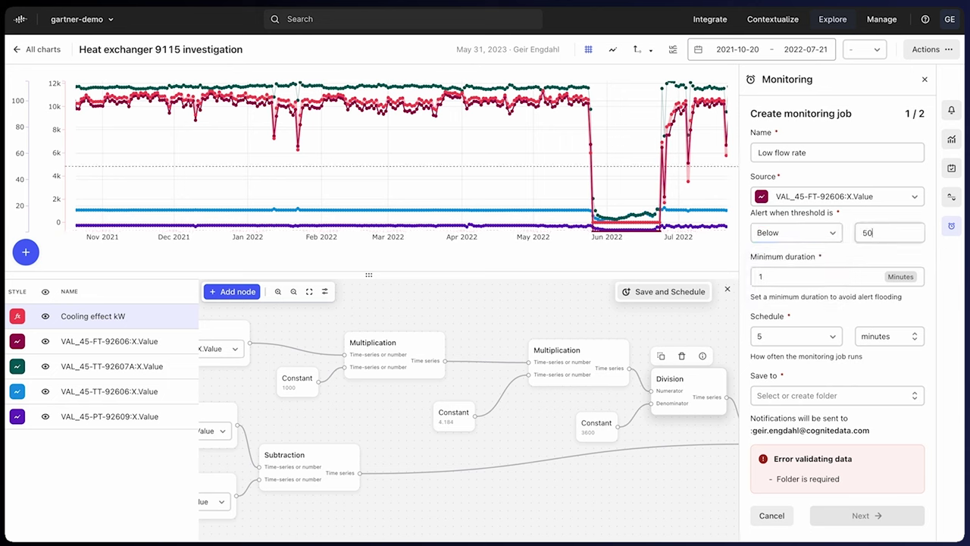
pyautogui.click(789, 277)
pyautogui.press('BackSpace')
pyautogui.write('5')
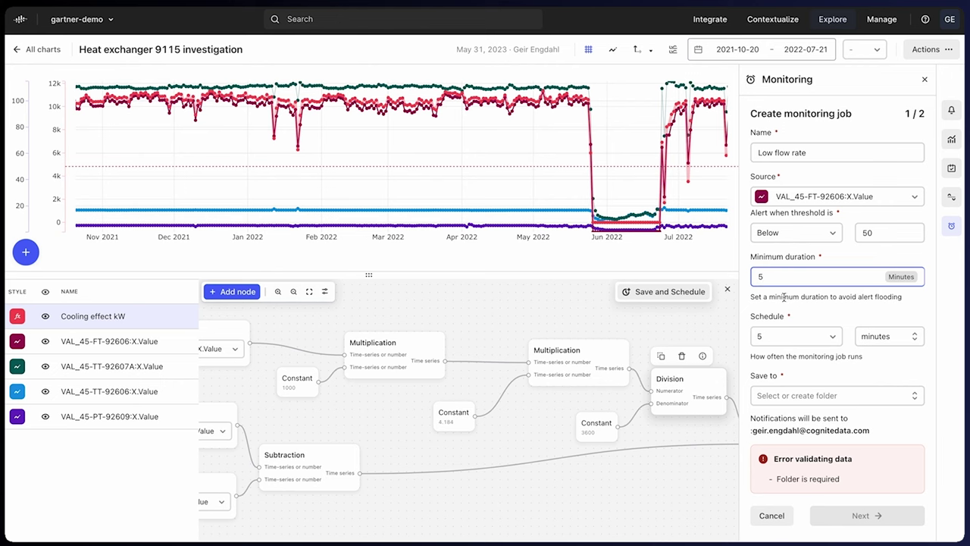
# Step: Choose a save folder for the job and start monitoring
pyautogui.click(808, 395)
pyautogui.click(803, 423)
pyautogui.click(852, 465)
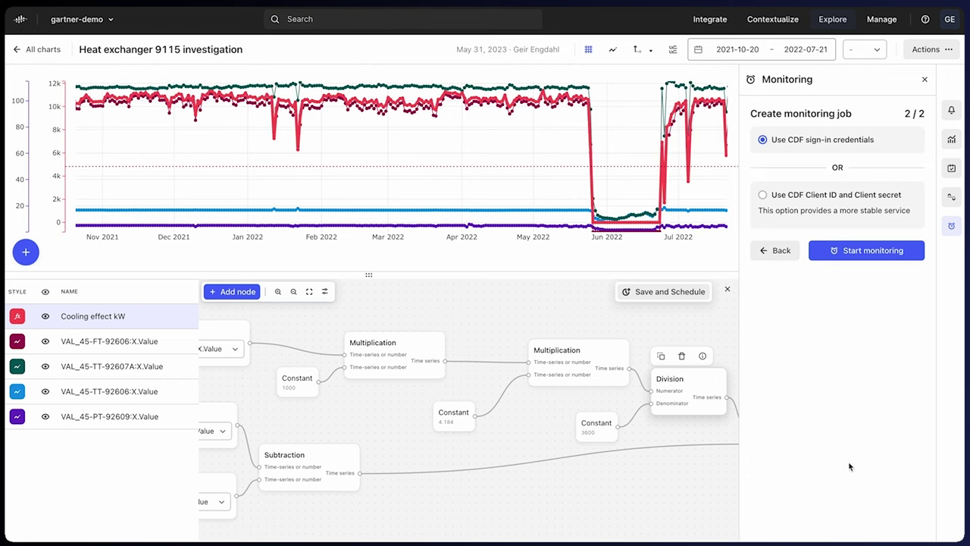
pyautogui.click(855, 252)
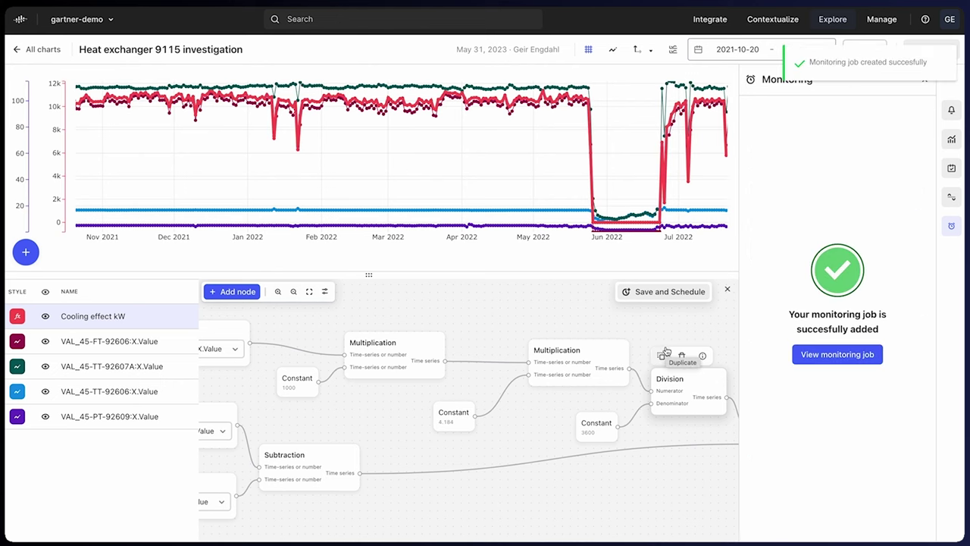